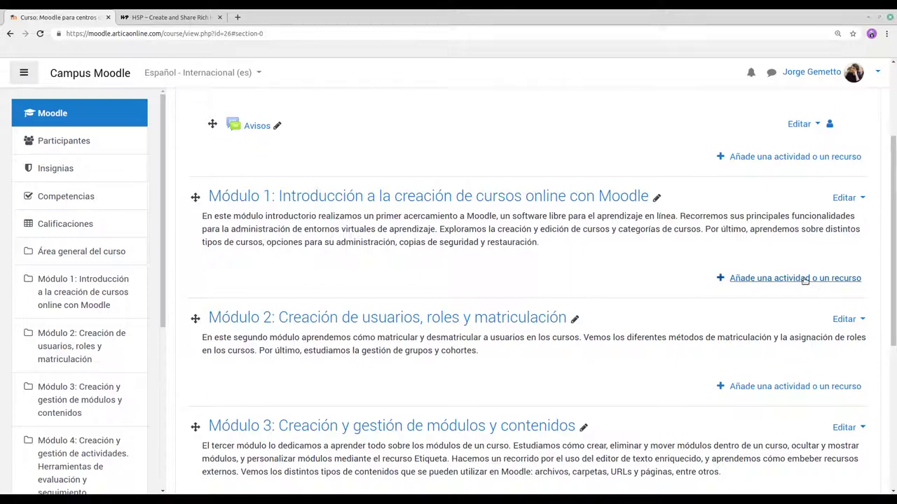
Add a label (Etiqueta) resource to Módulo 1 with the text "Materiales principales".
click(805, 279)
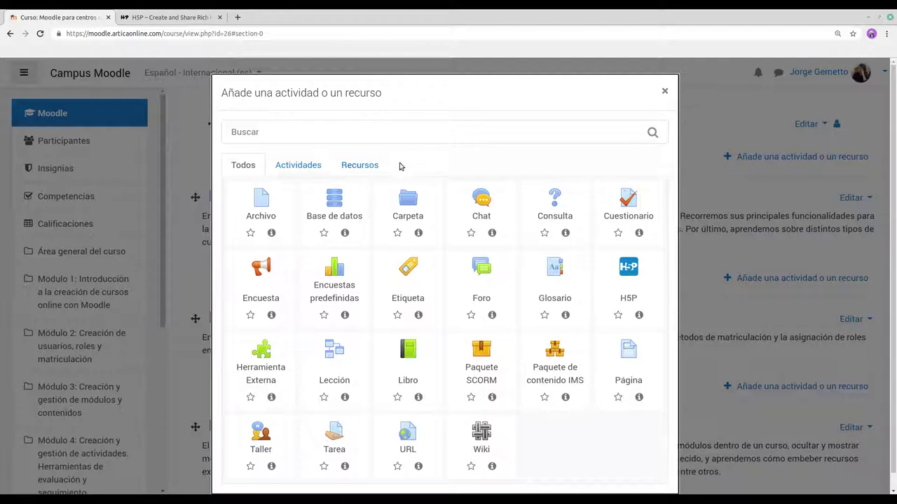
click(360, 166)
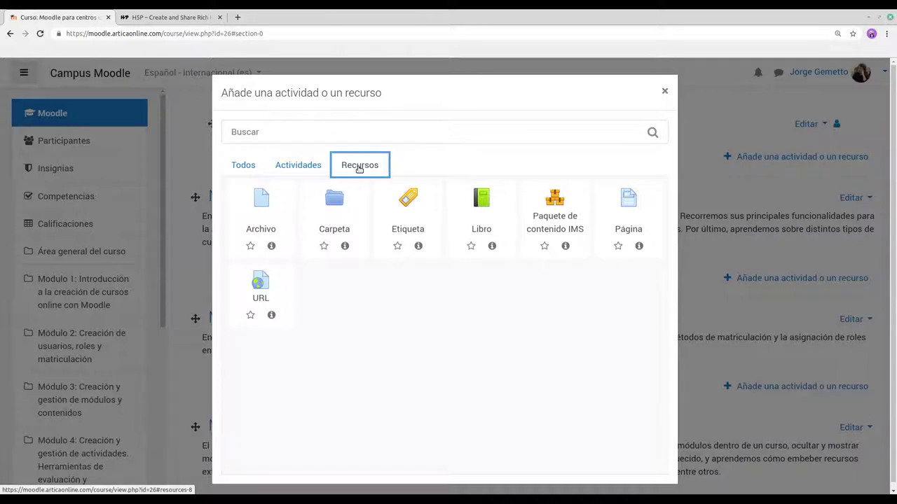
click(409, 204)
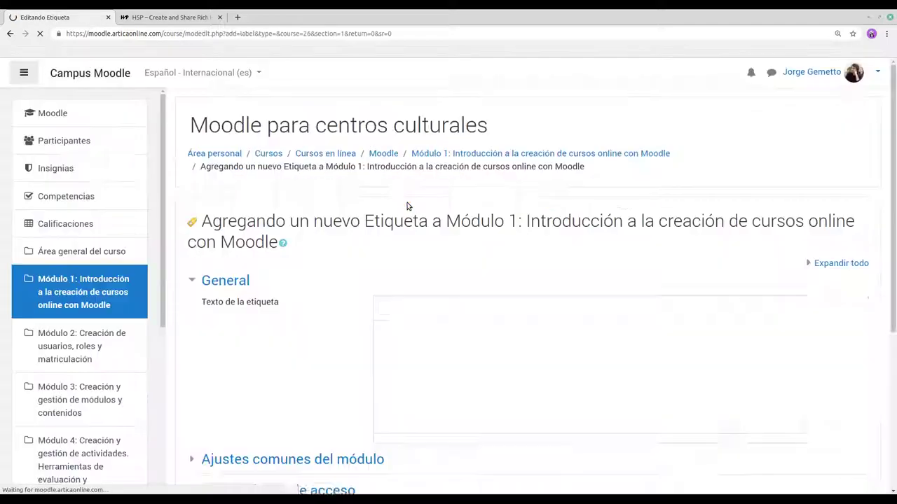
scroll(342, 310, down, 1)
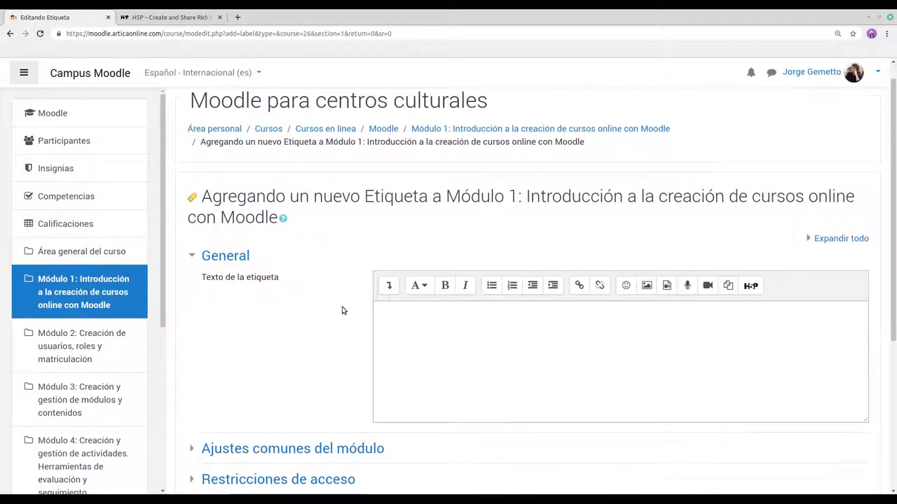
click(471, 331)
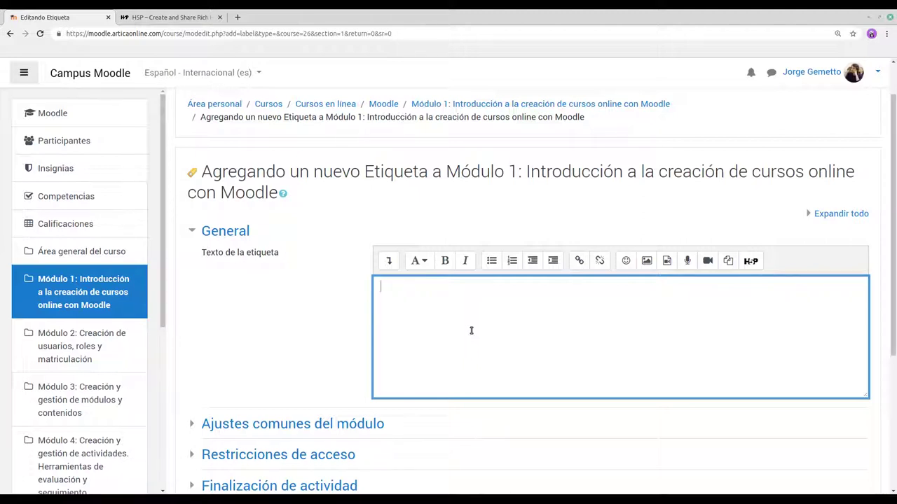
text(eria)
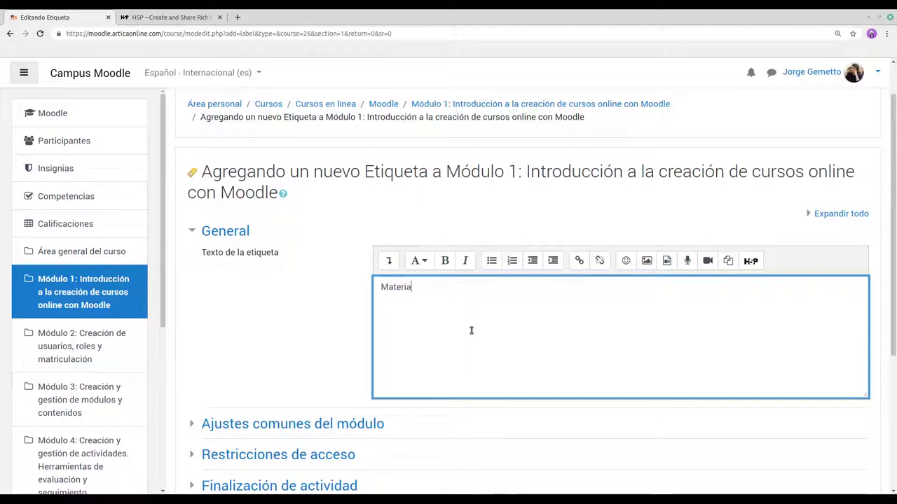
text(les p)
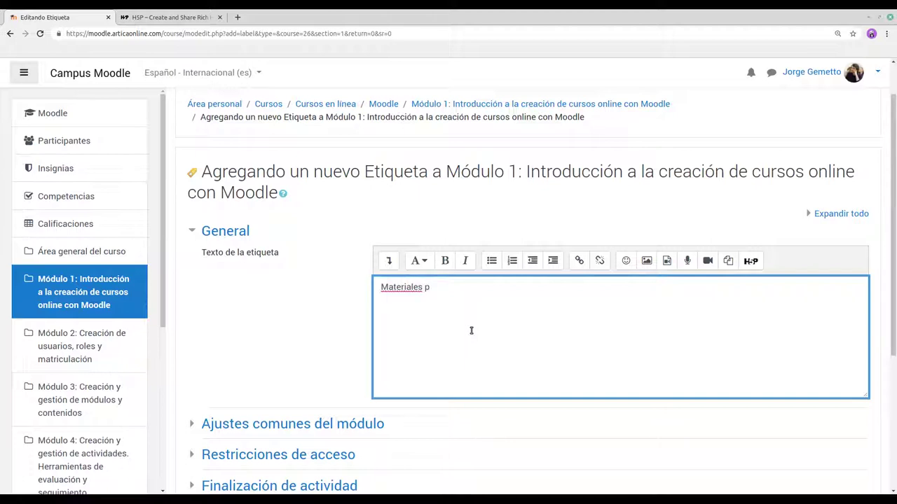
text(rinc)
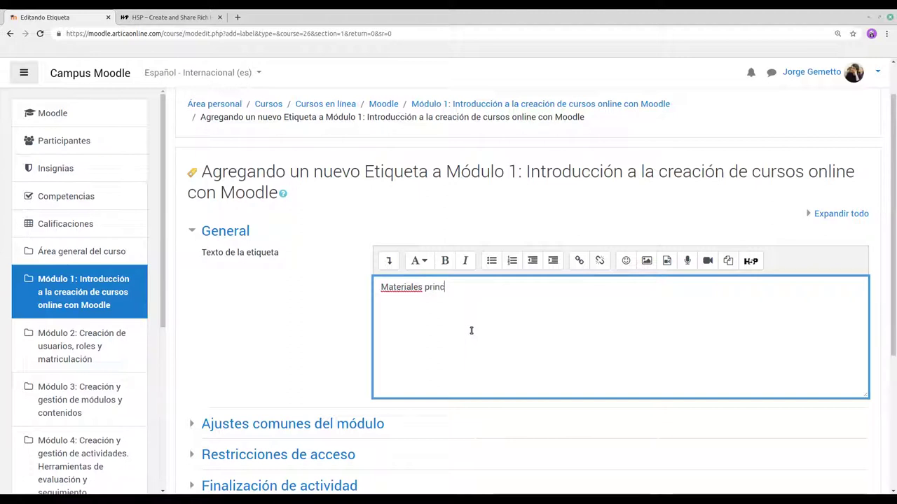
text(ipales)
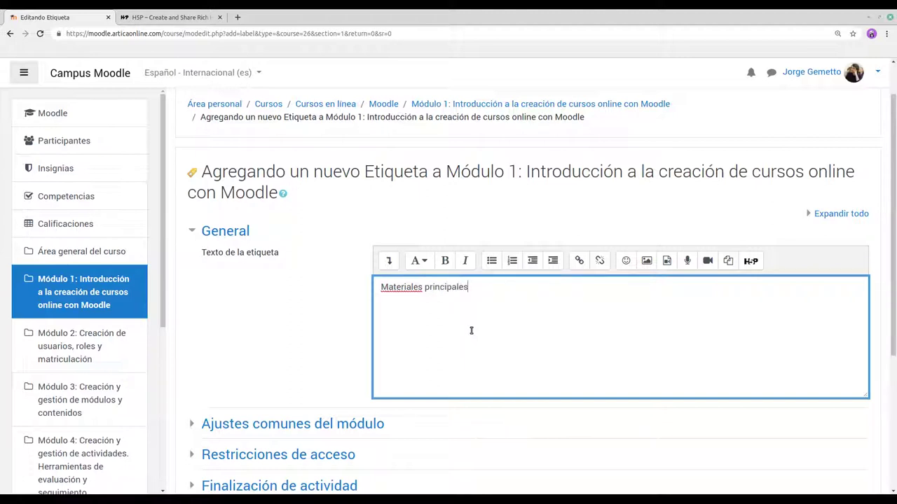
Format the "Materiales principales" text as a large heading (Encabezado largo) and save the label, returning to the course.
click(379, 287)
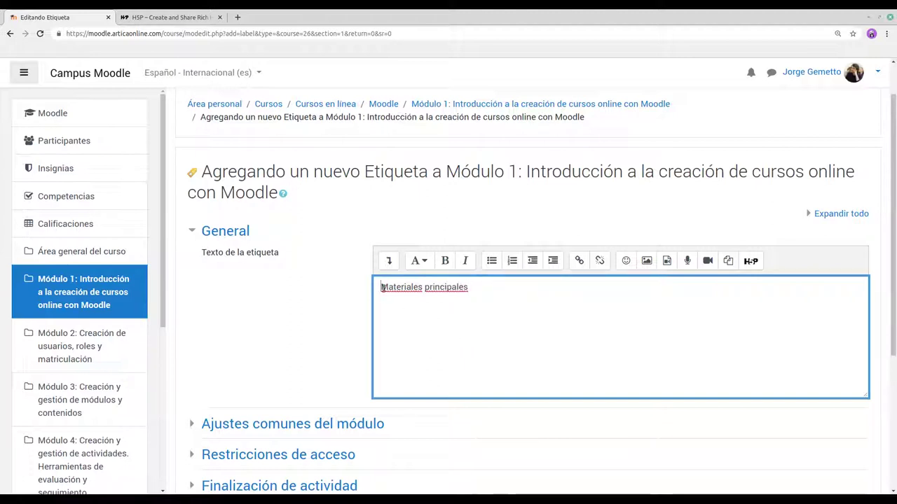
click(420, 260)
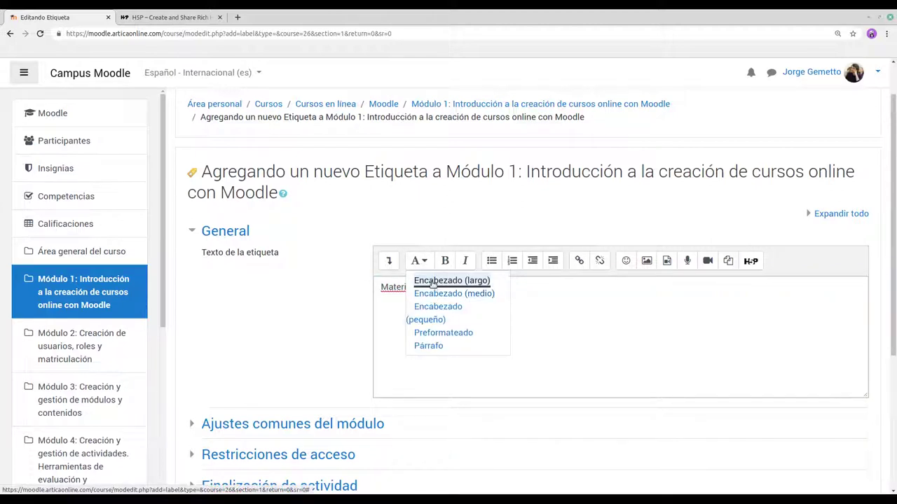
click(429, 281)
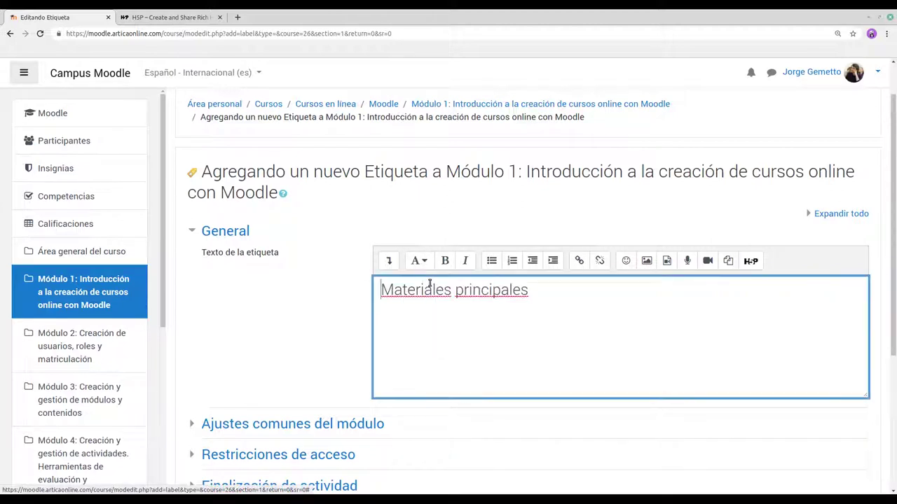
scroll(442, 316, down, 2)
scroll(432, 322, down, 3)
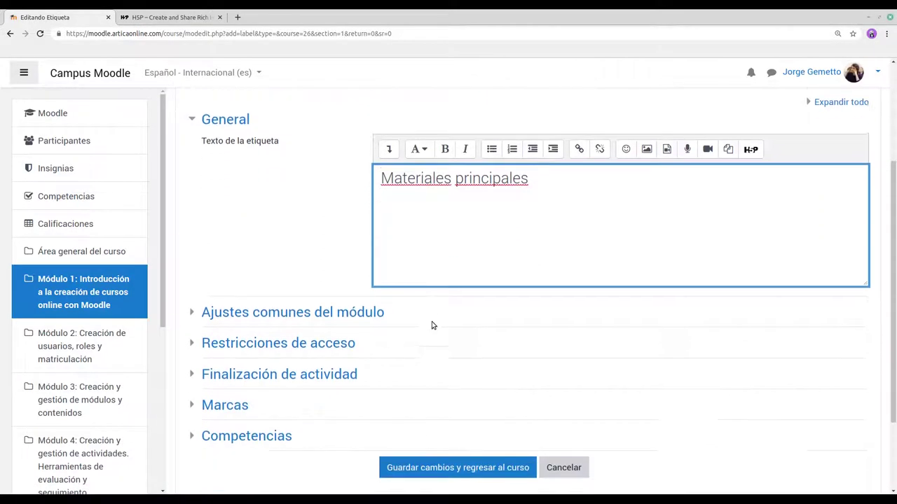
click(442, 409)
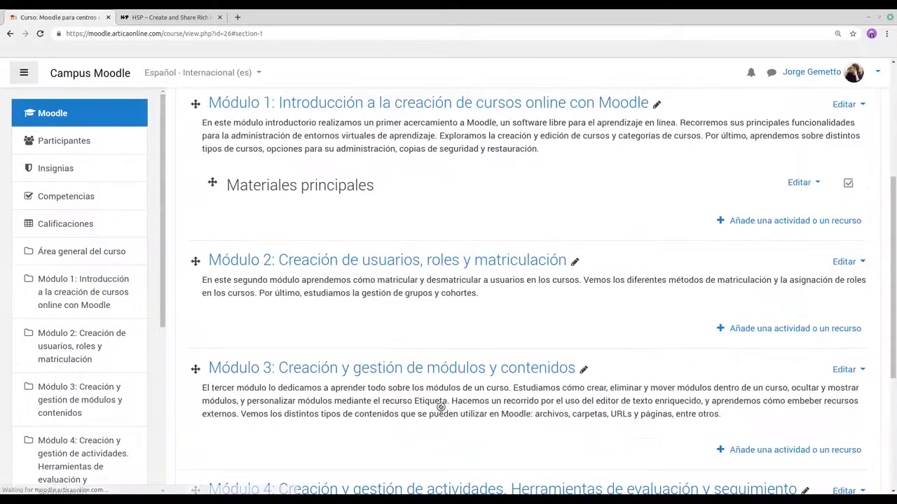
Add another label (Etiqueta) resource to Módulo 1 with the text "Materiales complementarios".
click(793, 222)
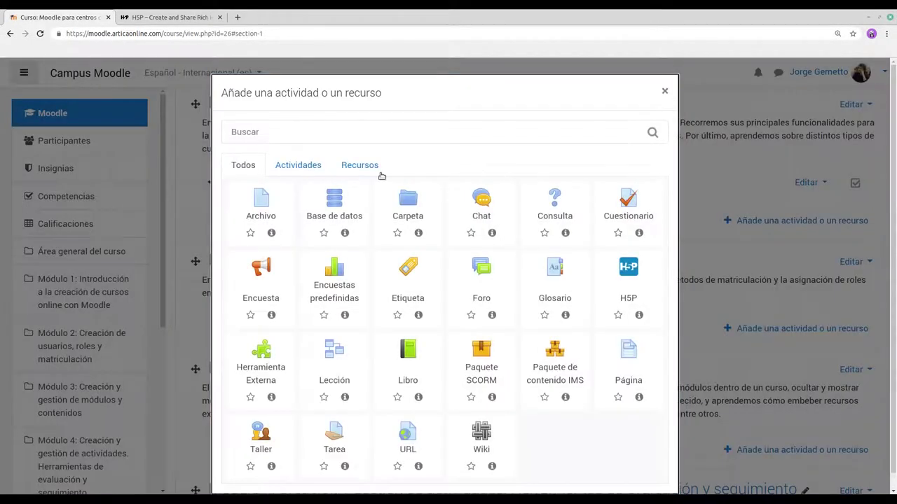
click(352, 167)
click(407, 203)
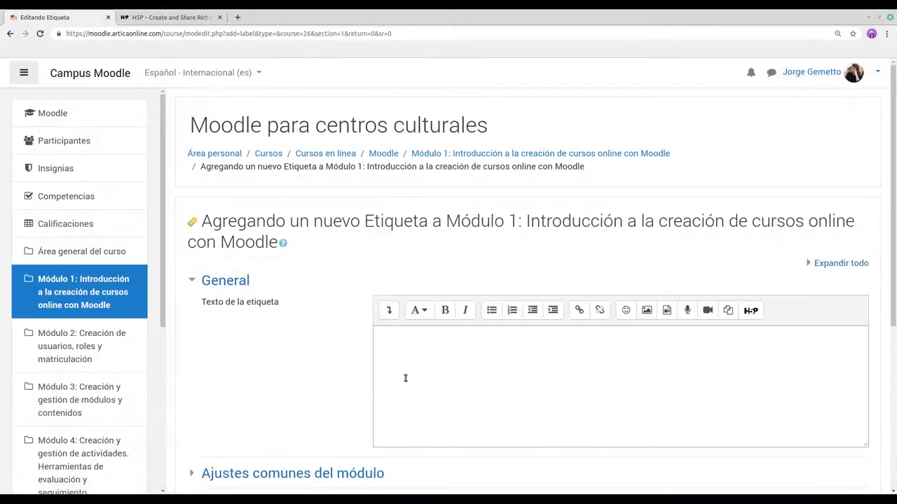
click(406, 379)
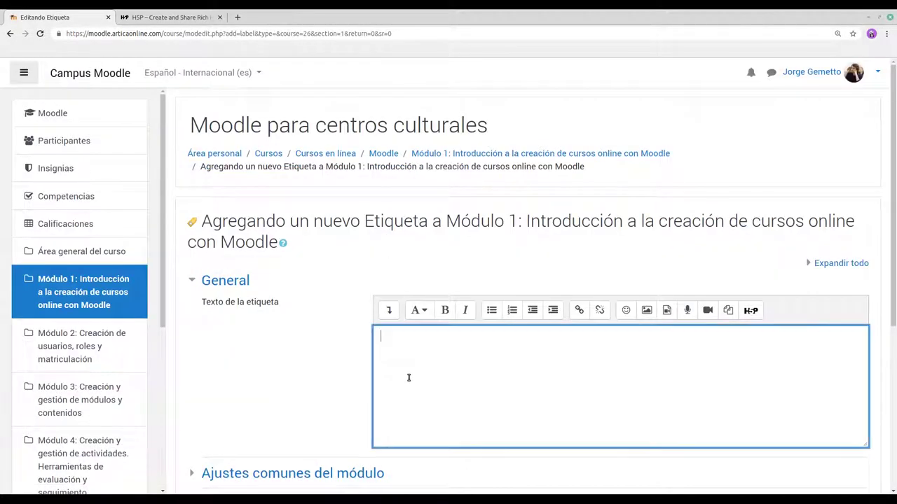
text(Materiales complement)
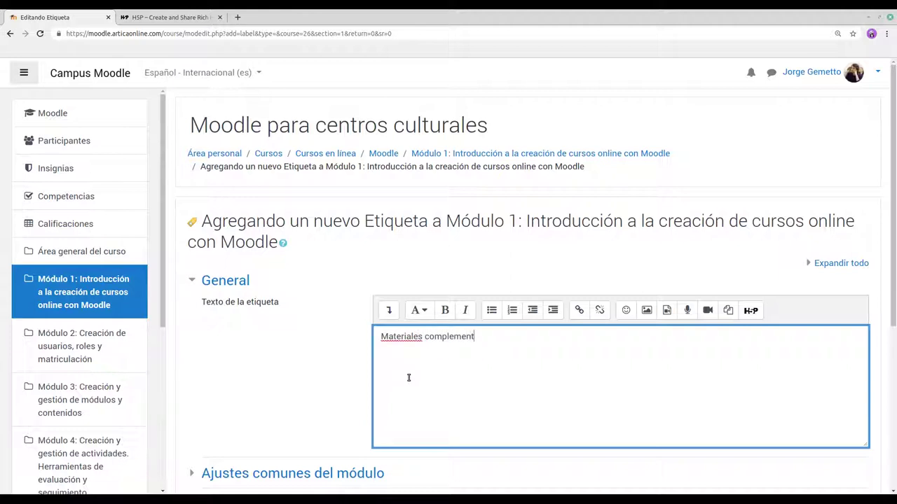
text(arios)
Format the "Materiales complementarios" text as a large heading (Encabezado largo) and save the label, returning to the course.
drag(409, 378, 375, 336)
click(419, 309)
click(431, 332)
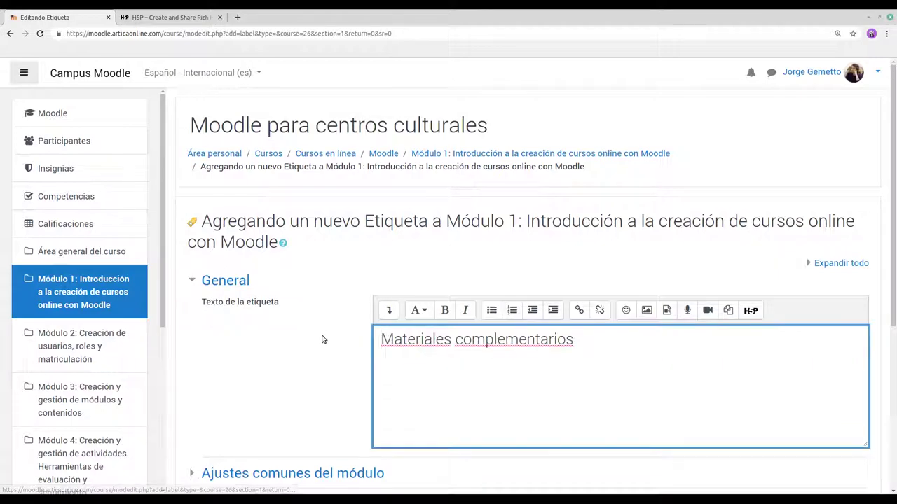
scroll(436, 409, down, 4)
click(463, 360)
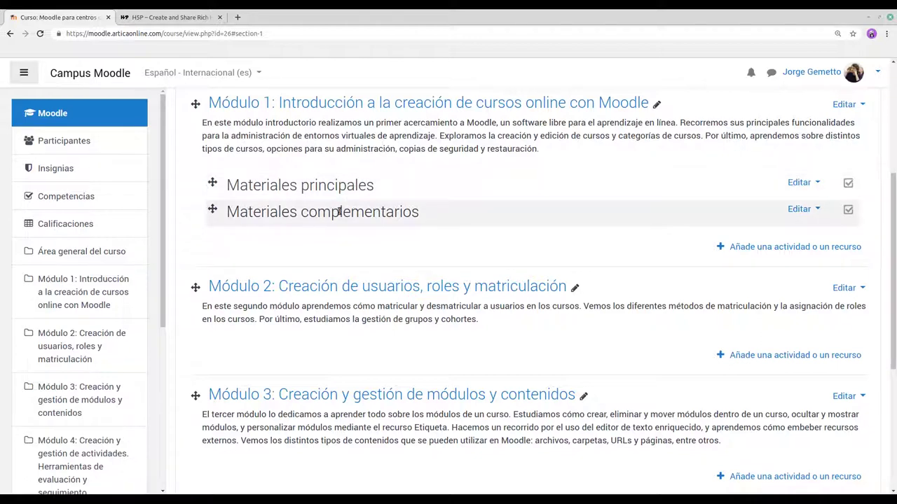
Duplicate the "Materiales principales" label in Módulo 1 and move the copy into Módulo 2.
click(817, 183)
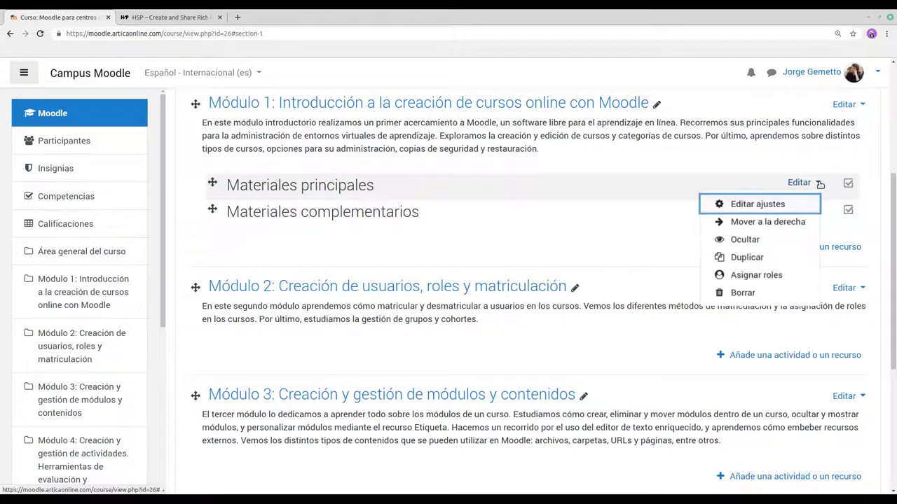
click(747, 257)
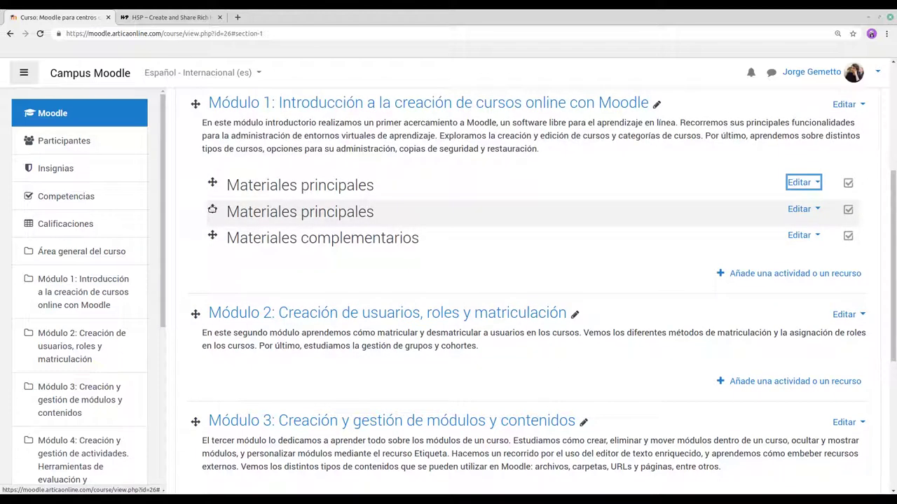
drag(212, 209, 240, 354)
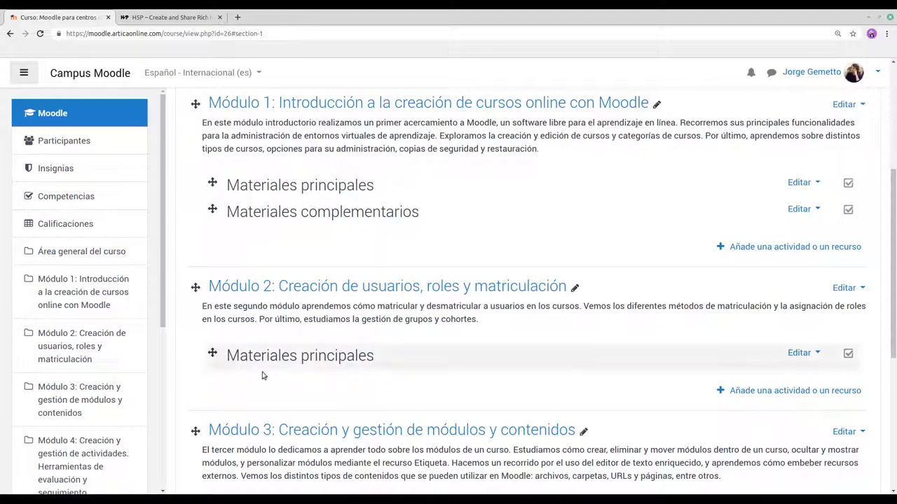
Duplicate the "Materiales complementarios" label in Módulo 1 and move the copy below "Materiales principales" in Módulo 2.
click(811, 209)
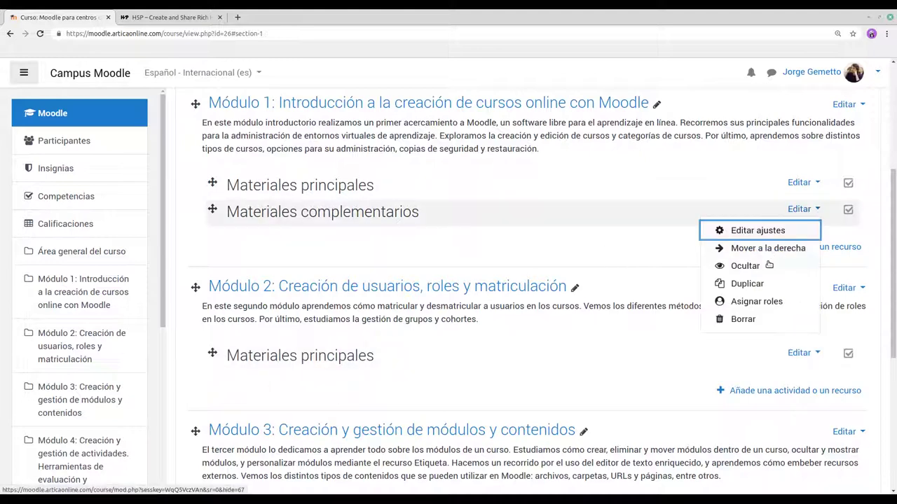
click(746, 284)
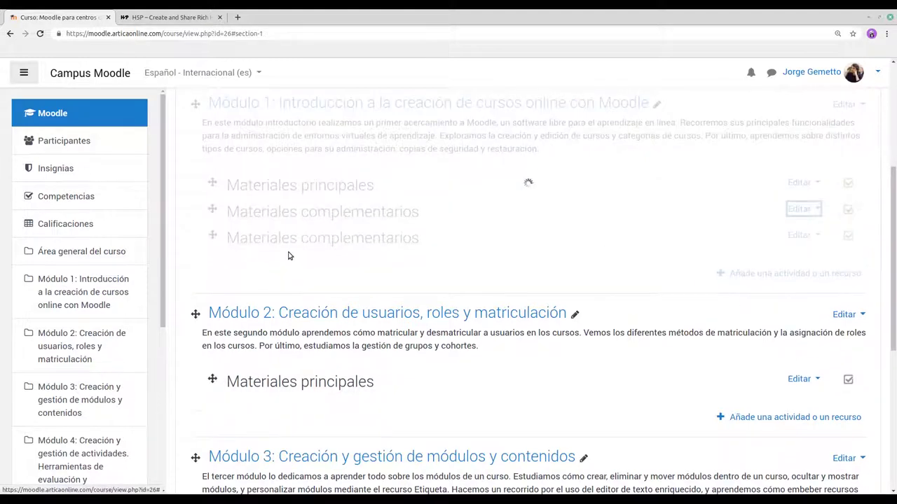
drag(211, 236, 209, 387)
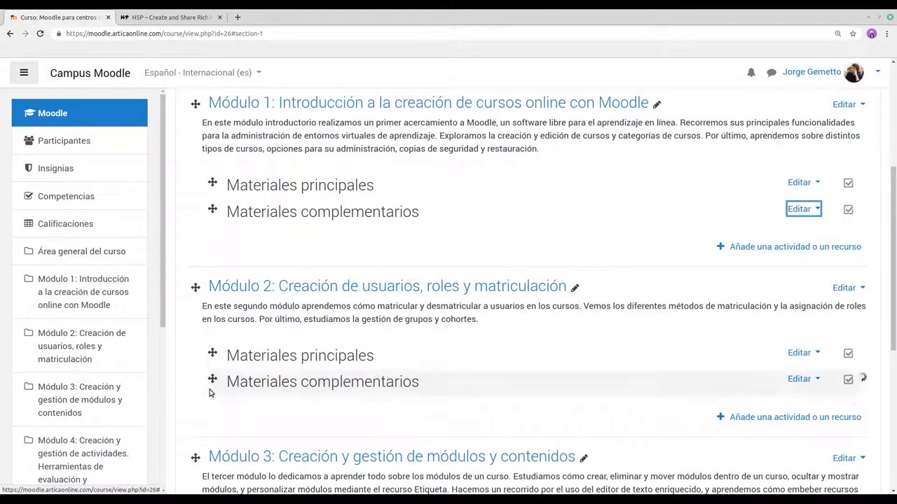
scroll(282, 337, down, 1)
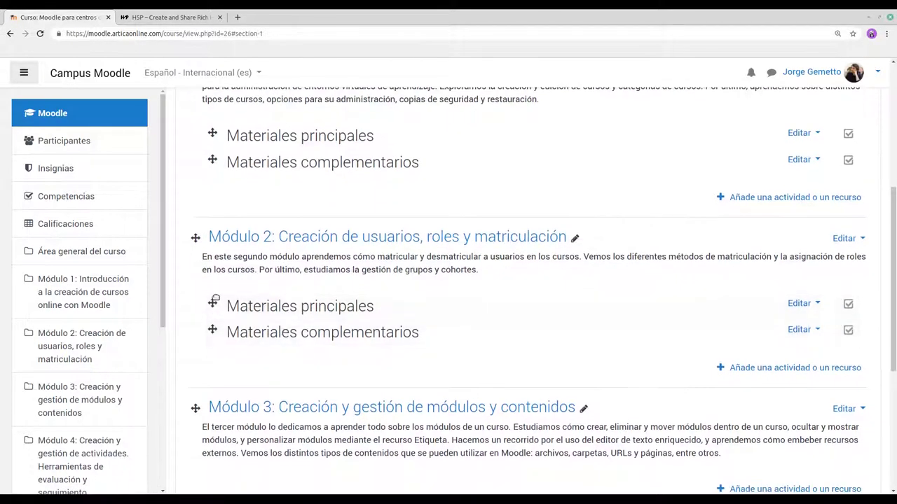
scroll(448, 316, down, 1)
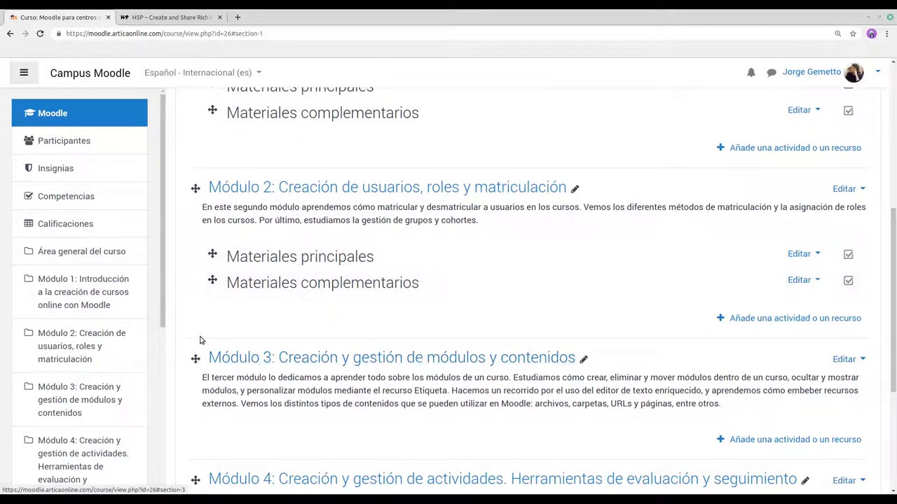
scroll(180, 299, down, 1)
scroll(182, 296, up, 1)
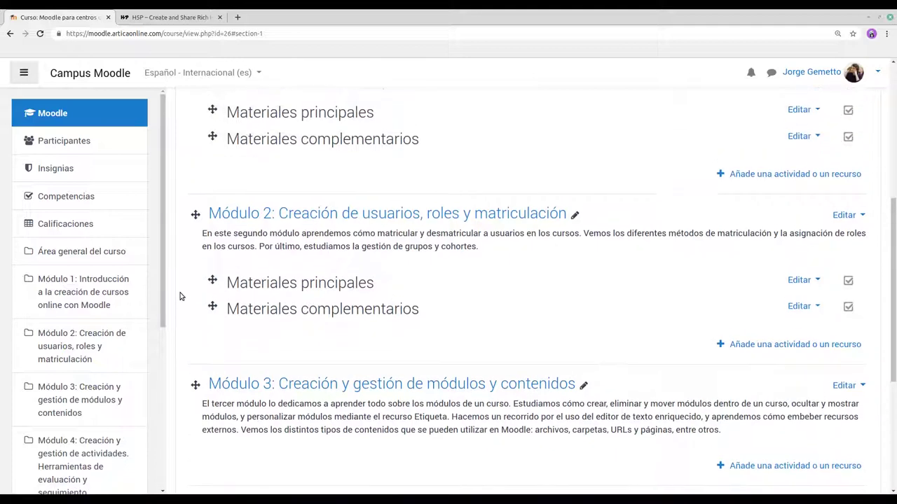
scroll(186, 287, up, 1)
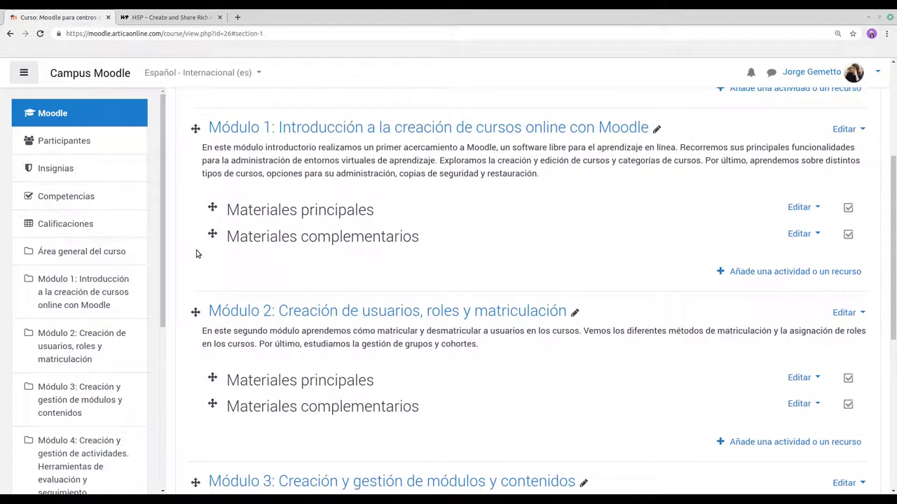
click(819, 209)
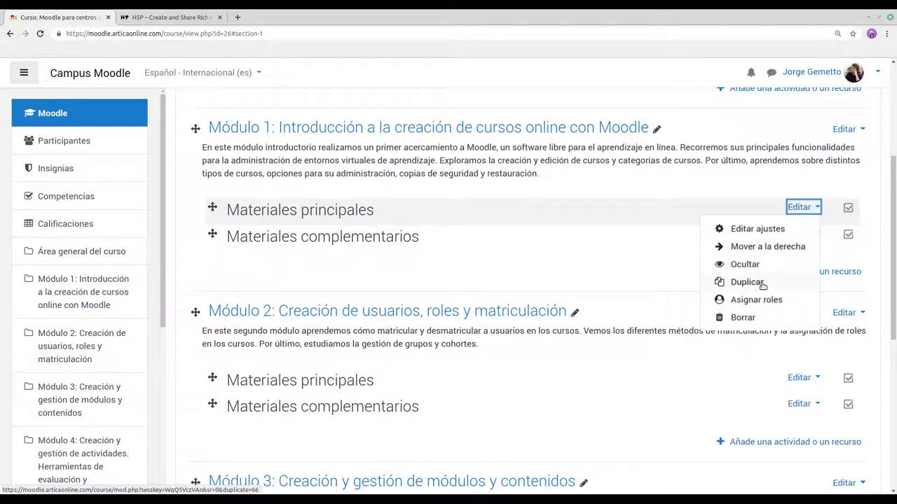
click(444, 188)
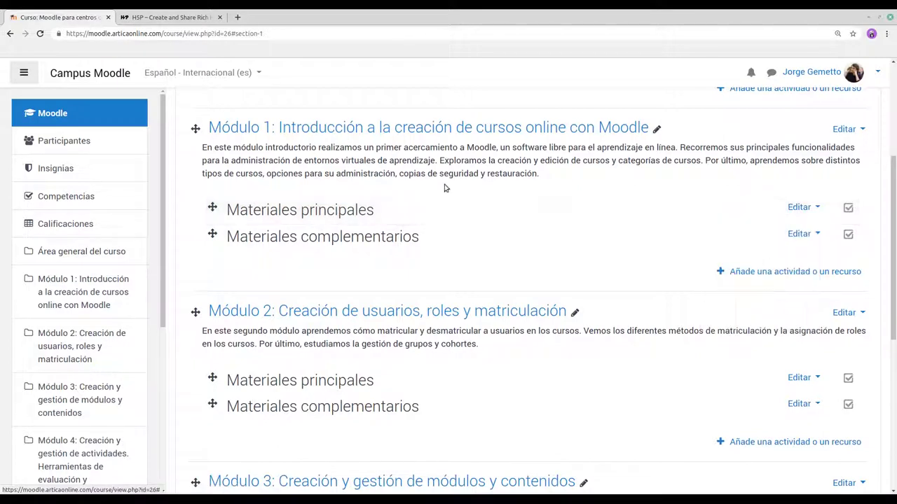
mouse_move(212, 207)
mouse_down()
mouse_move(211, 240)
mouse_move(212, 209)
mouse_up()
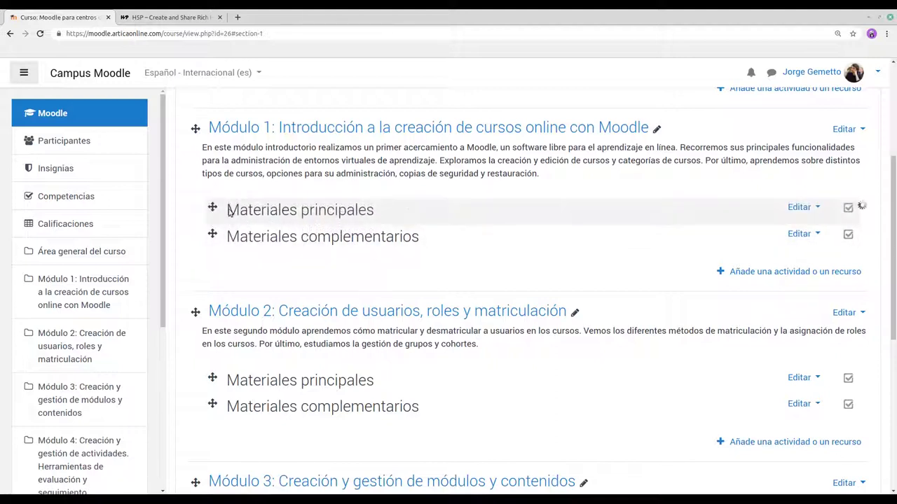
Hide the "Materiales principales" label in Módulo 1 from students.
click(800, 207)
click(744, 264)
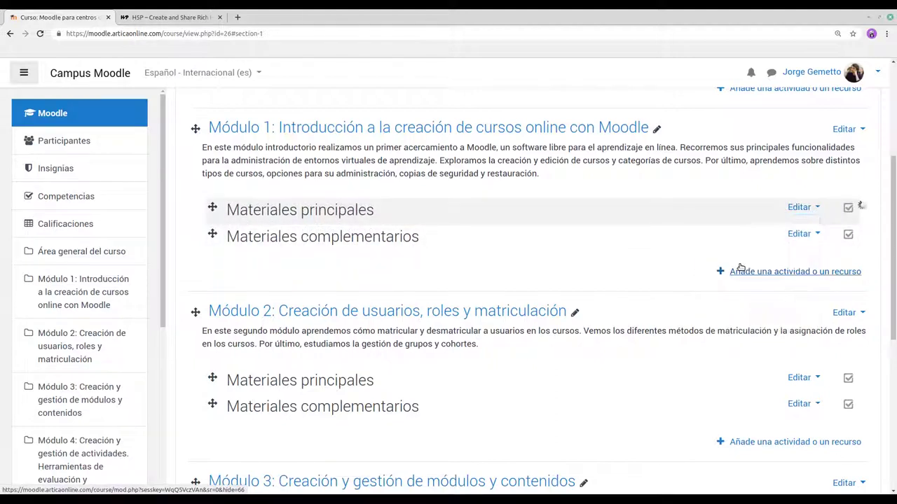
Make the hidden "Materiales principales" label in Módulo 1 visible to students again.
click(817, 207)
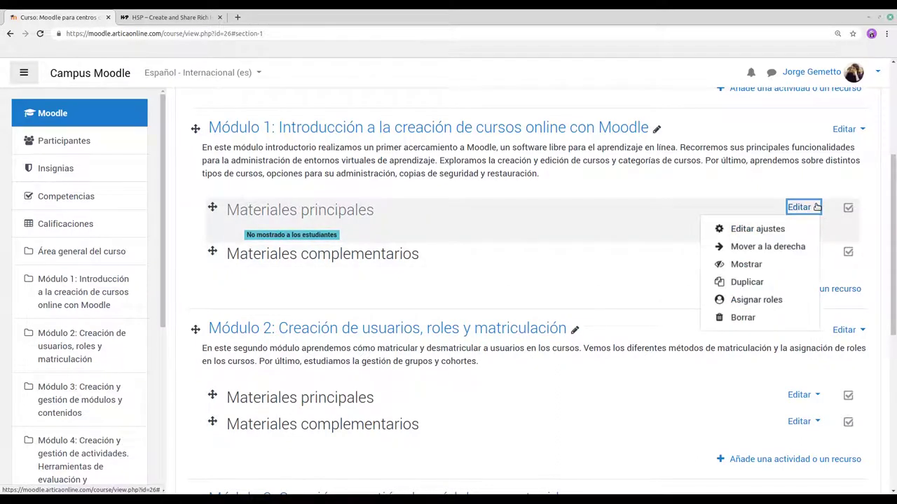
click(744, 267)
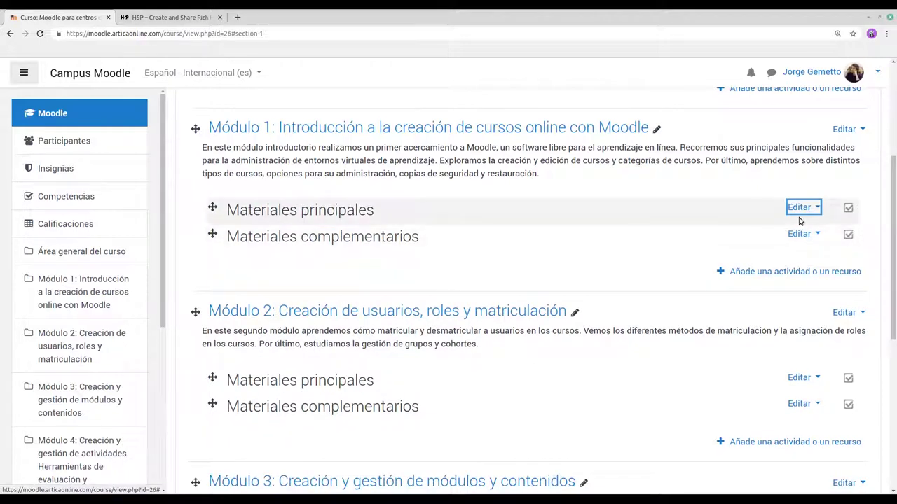
Open the settings of the "Materiales principales" label in Módulo 1, review its text and options, and save, returning to the course.
click(817, 209)
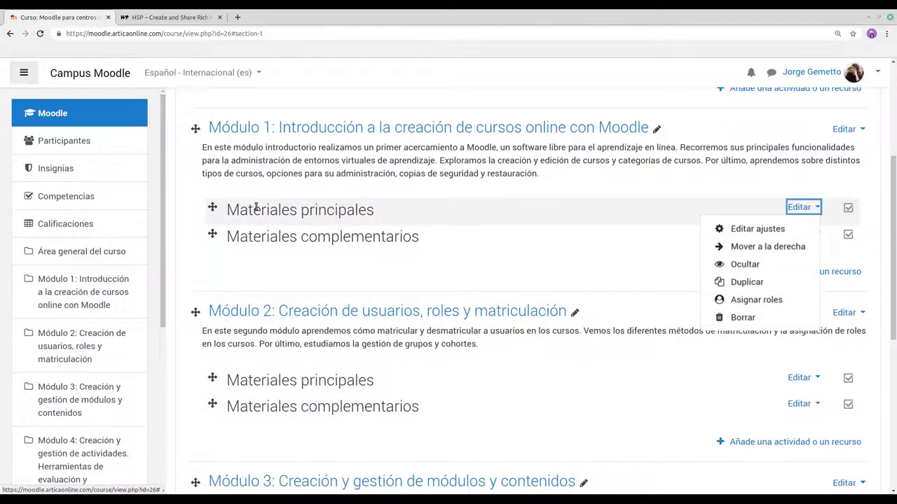
click(755, 229)
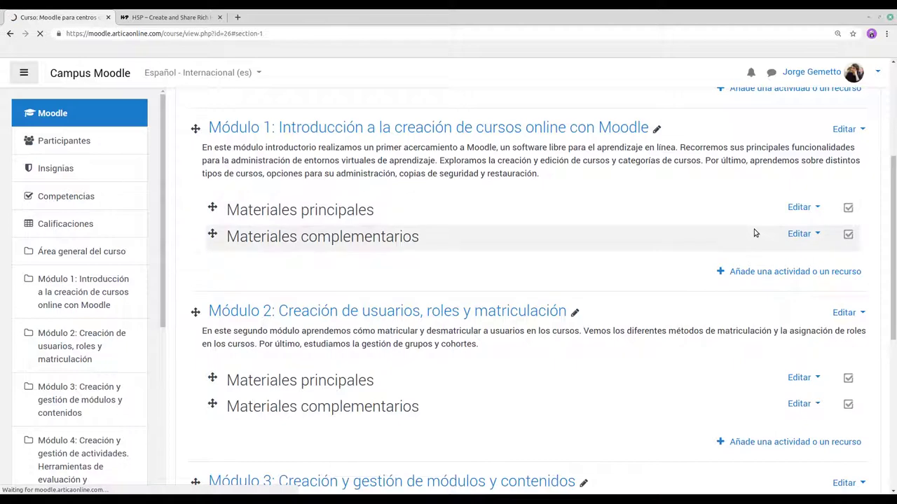
scroll(350, 297, down, 1)
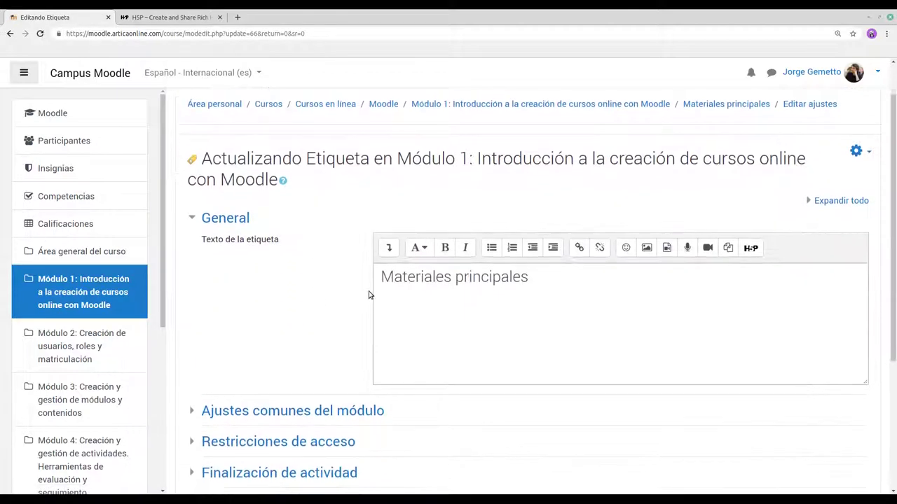
click(537, 279)
scroll(483, 294, down, 1)
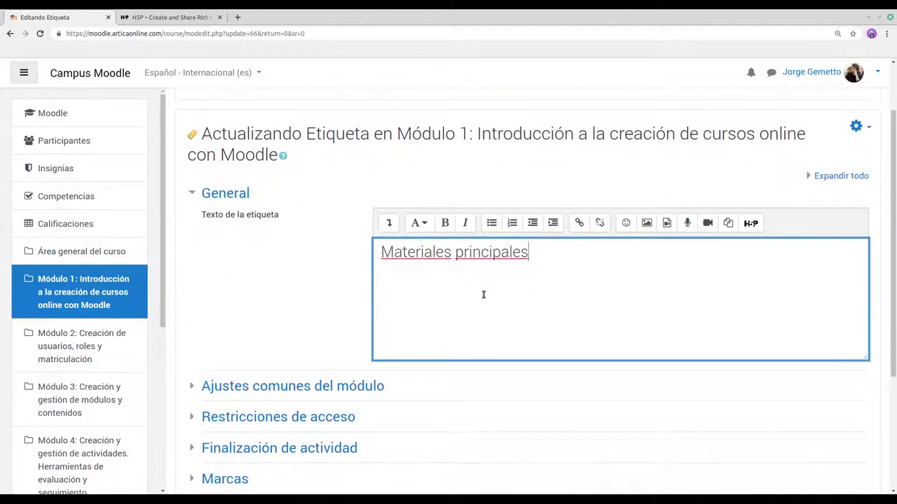
scroll(483, 294, down, 2)
scroll(462, 207, down, 3)
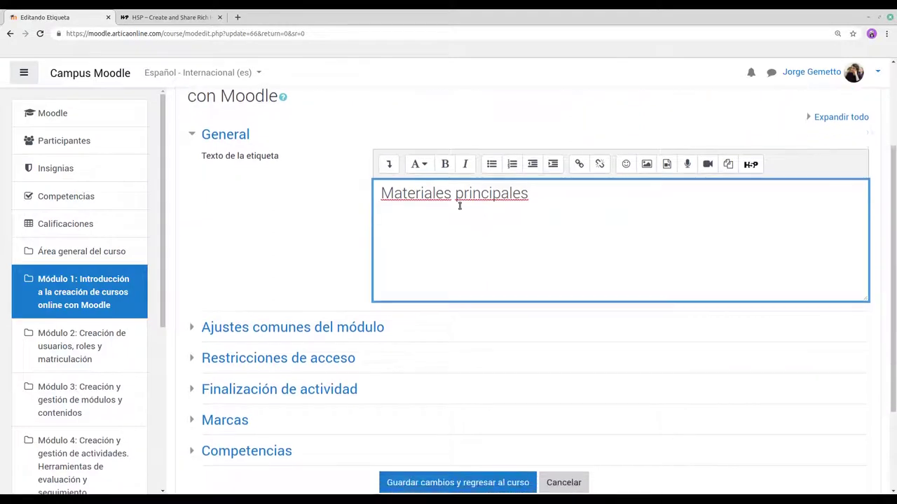
click(426, 418)
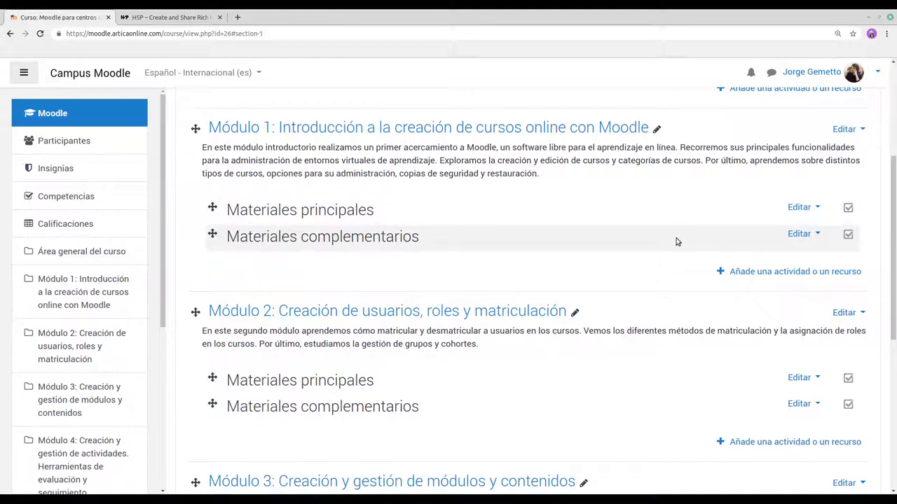
Add a new file resource (Archivo) to Módulo 1 and name it "Programa del curso".
click(775, 275)
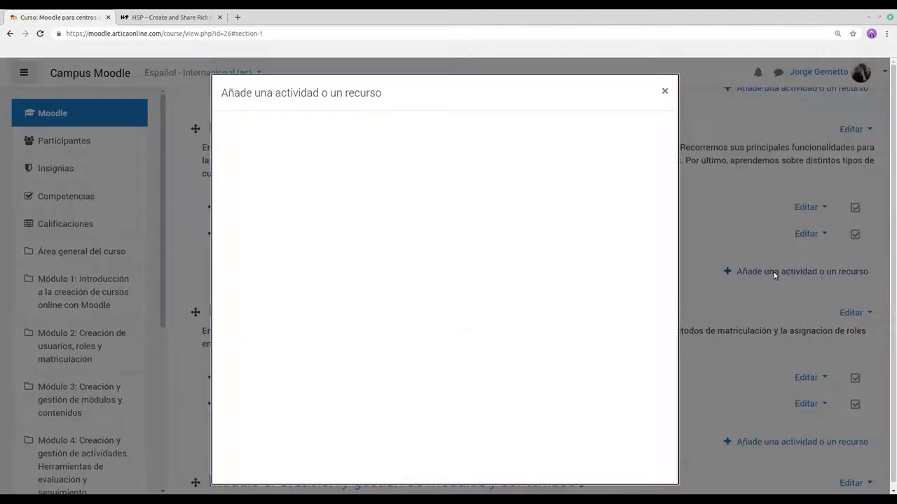
click(361, 167)
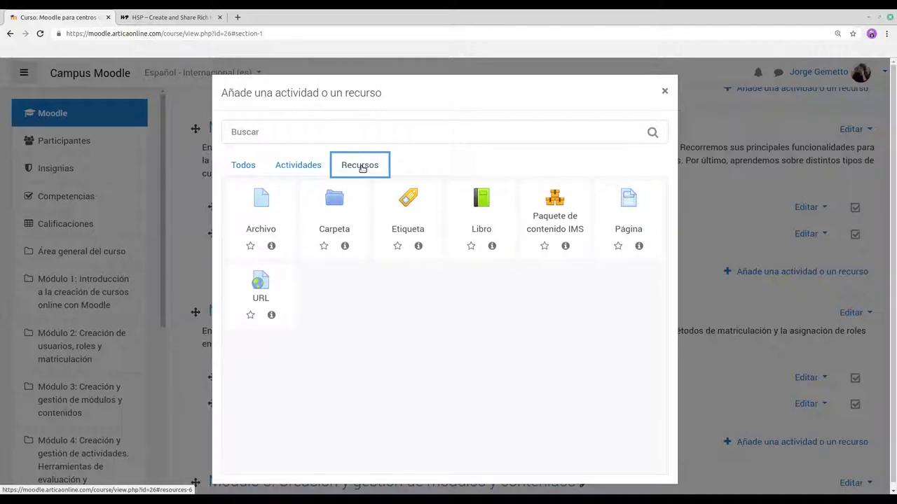
click(263, 202)
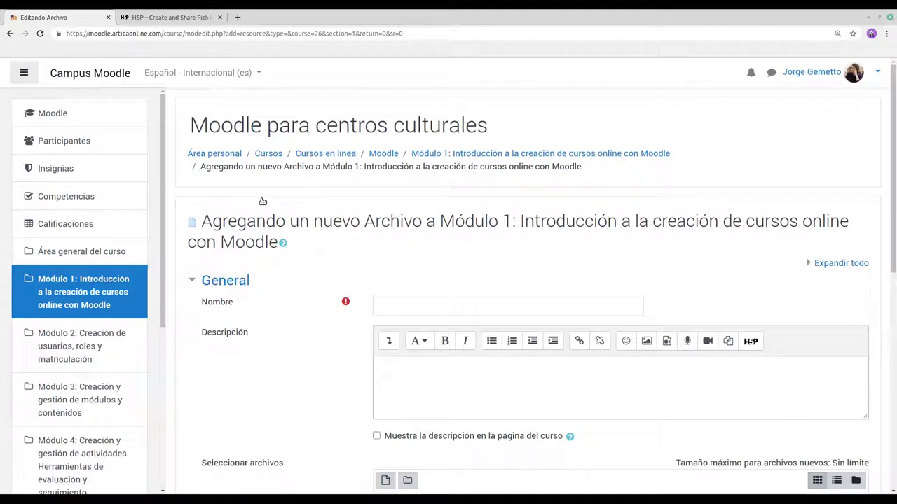
click(430, 308)
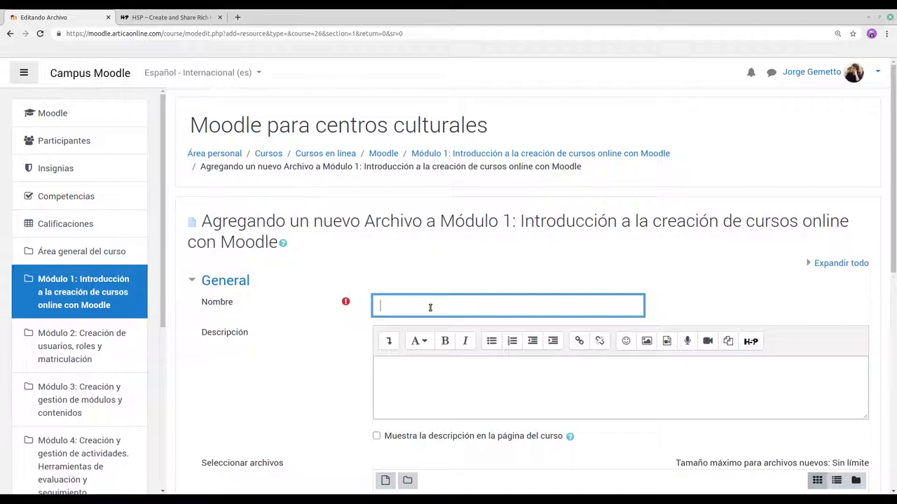
text(Programa del curso)
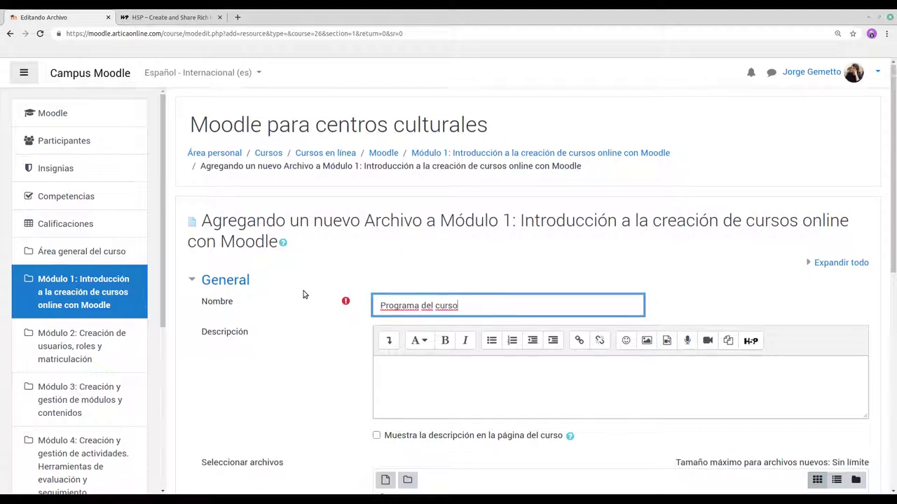
Upload the course programme PDF from the desktop to the file resource and save it, returning to the course.
scroll(304, 294, down, 2)
scroll(315, 280, down, 1)
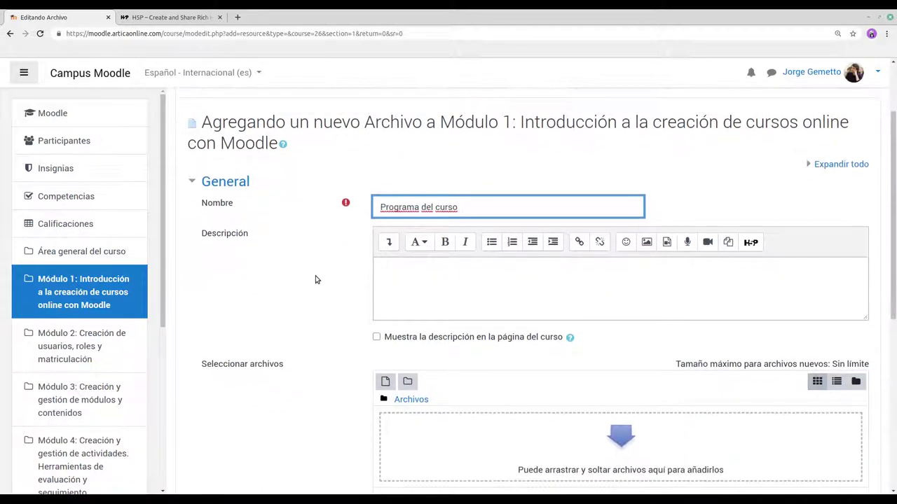
scroll(316, 280, down, 1)
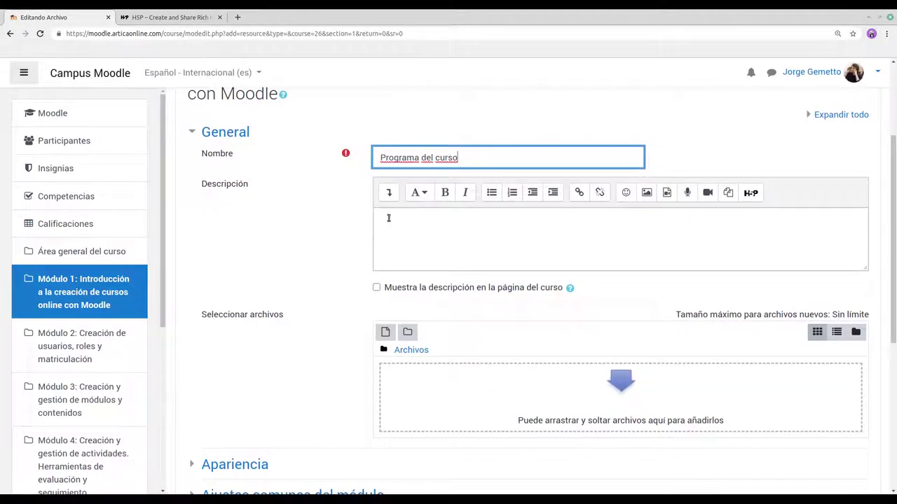
scroll(315, 280, down, 1)
scroll(315, 281, down, 1)
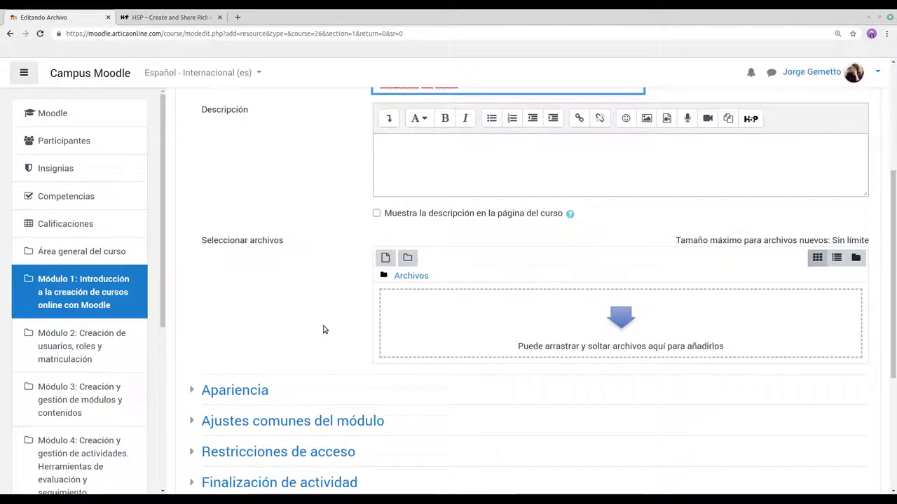
click(28, 487)
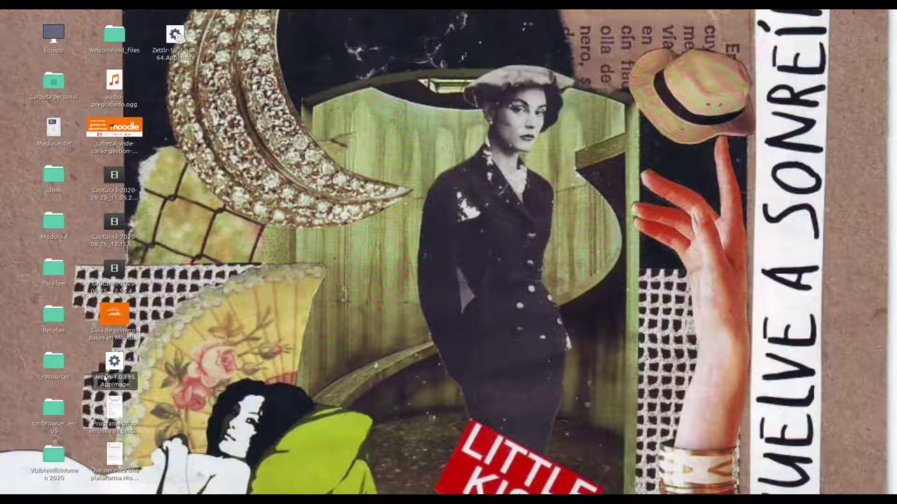
drag(112, 411, 587, 314)
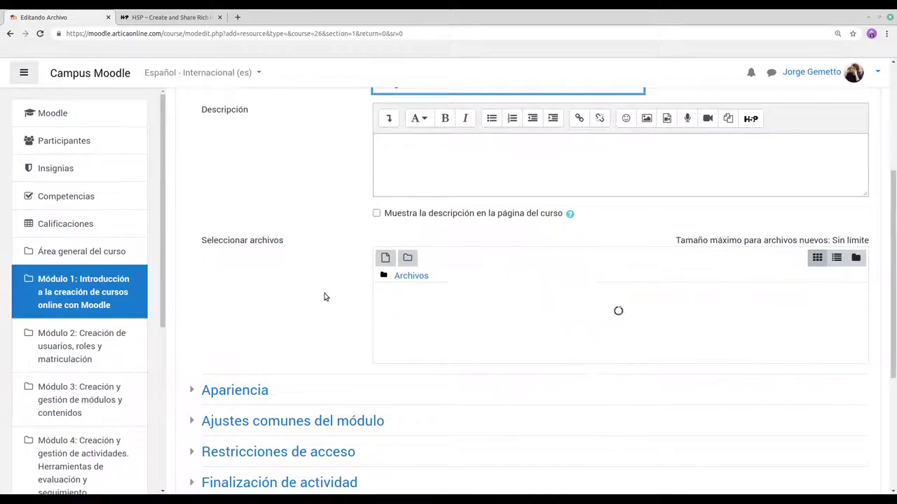
scroll(346, 282, down, 3)
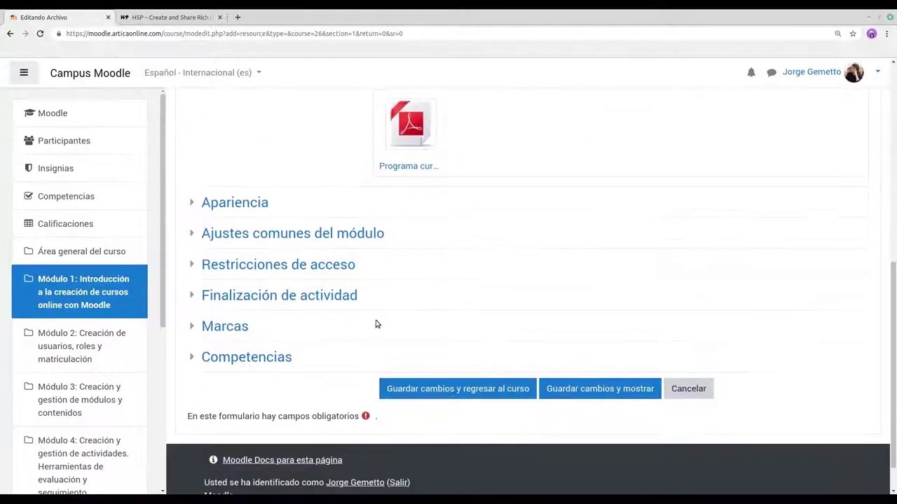
click(458, 392)
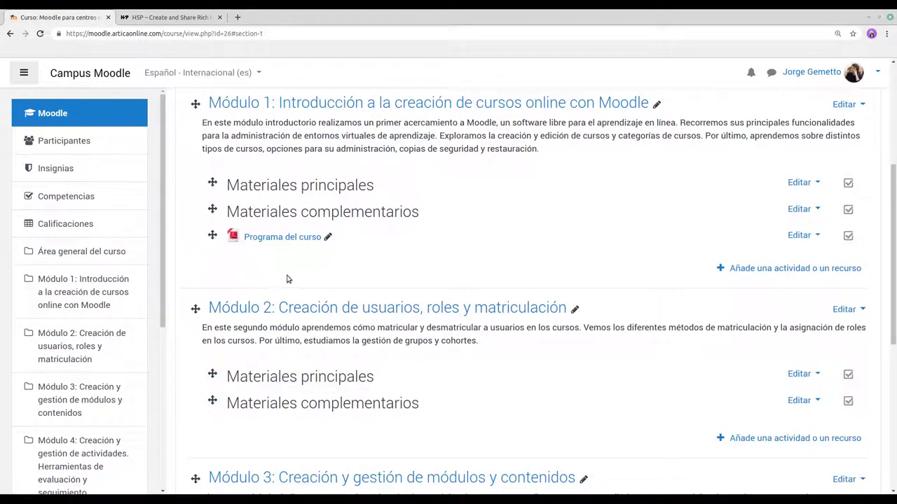
Check the "Programa del curso" PDF by opening it, and move the resource directly below "Materiales principales" in Módulo 1.
scroll(272, 279, up, 1)
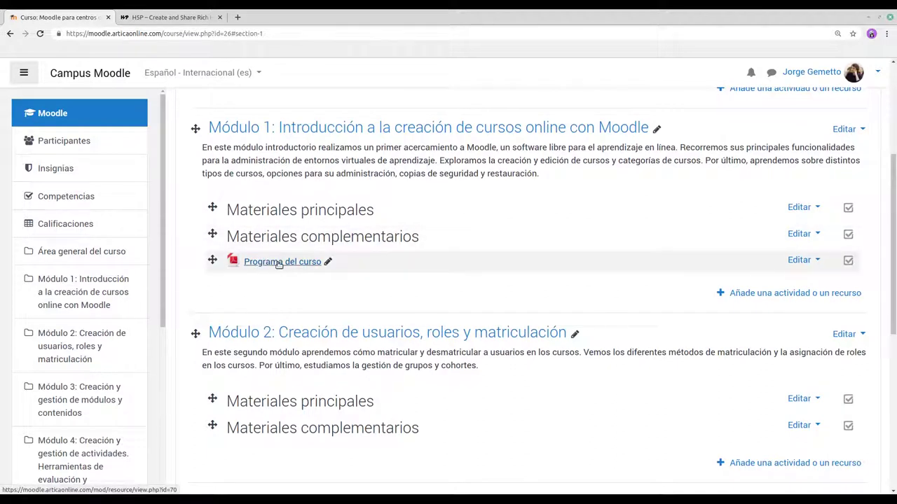
click(279, 262)
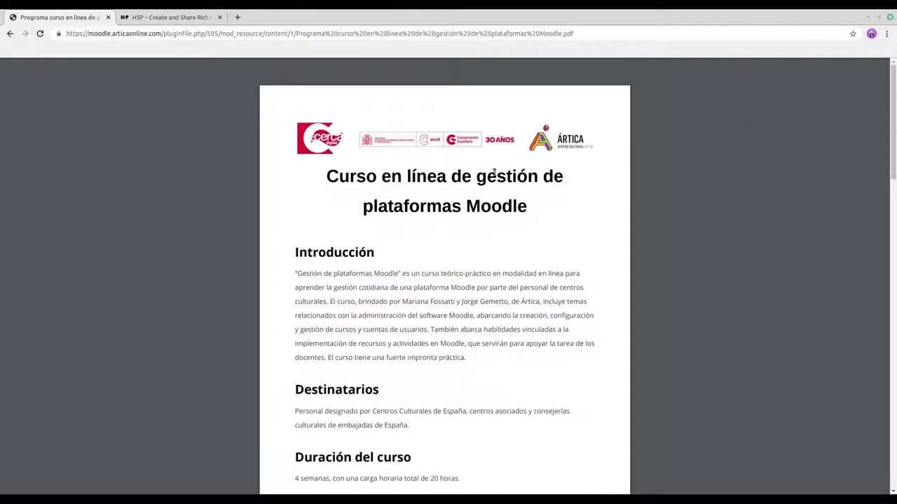
click(9, 35)
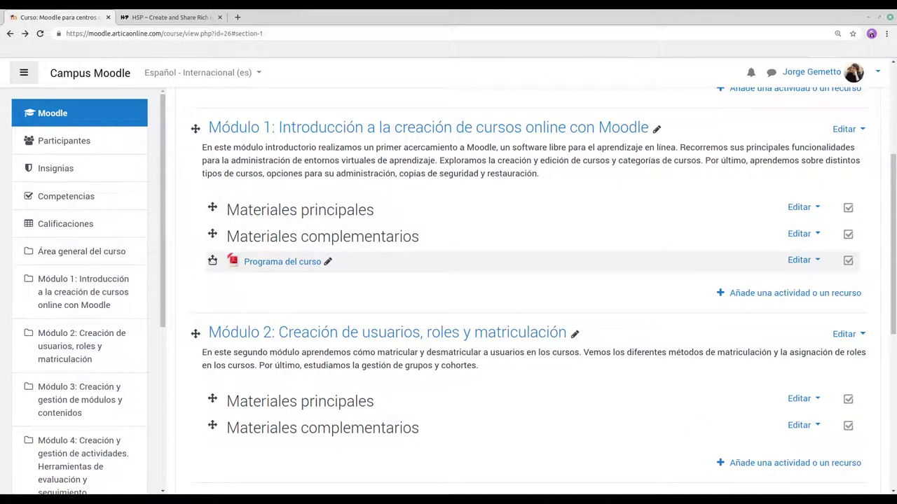
drag(213, 260, 213, 234)
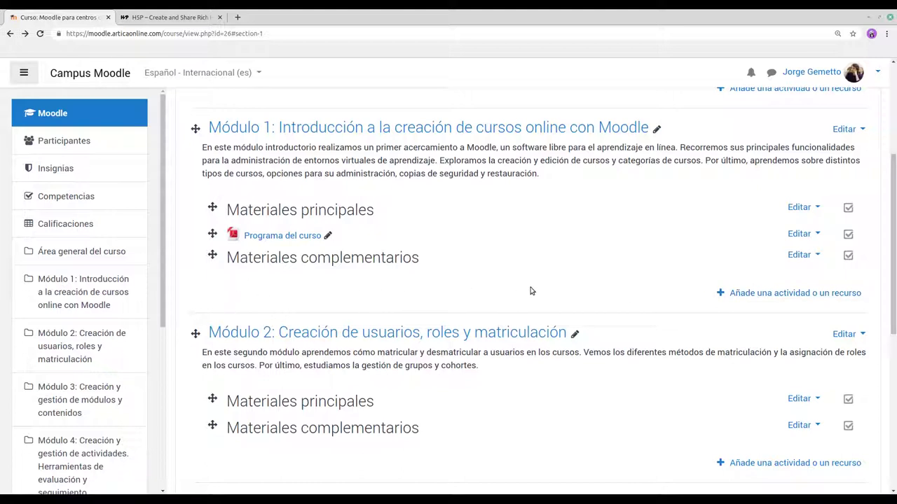
Add a new folder resource (Carpeta) to Módulo 1 and name it "Carpeta de contenidos del módulo 1".
click(785, 294)
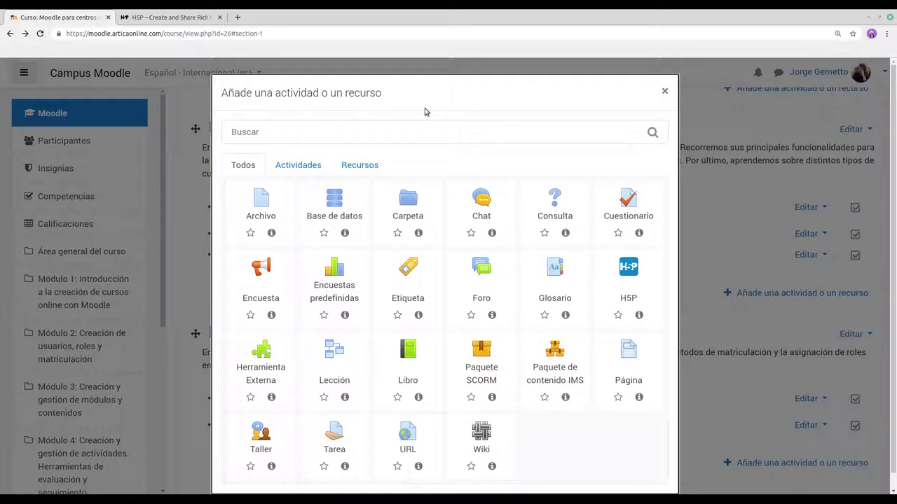
click(357, 167)
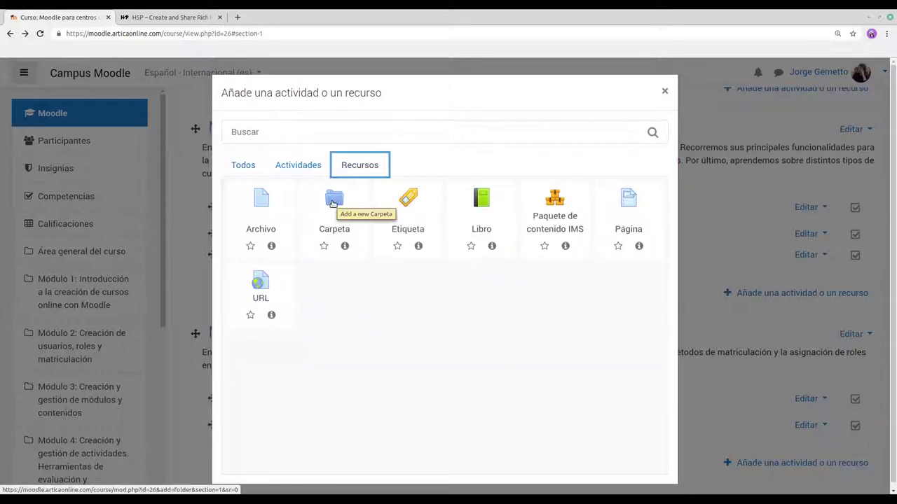
click(334, 203)
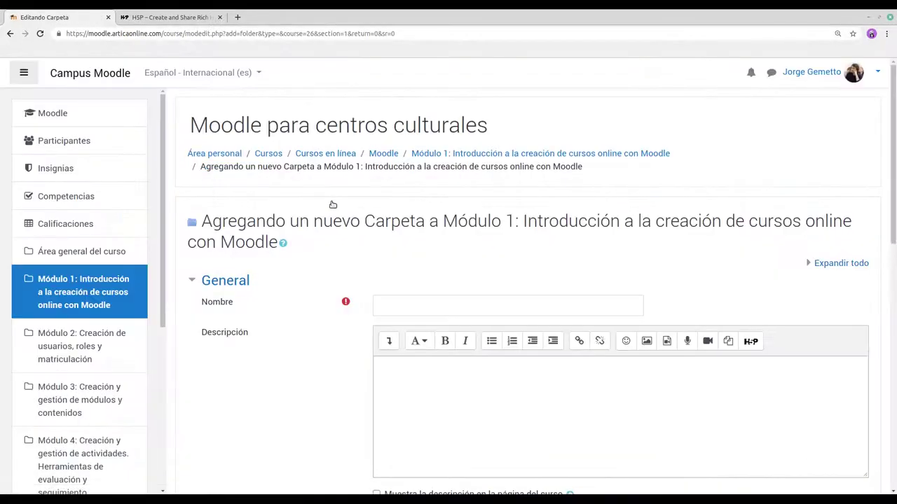
scroll(372, 272, down, 1)
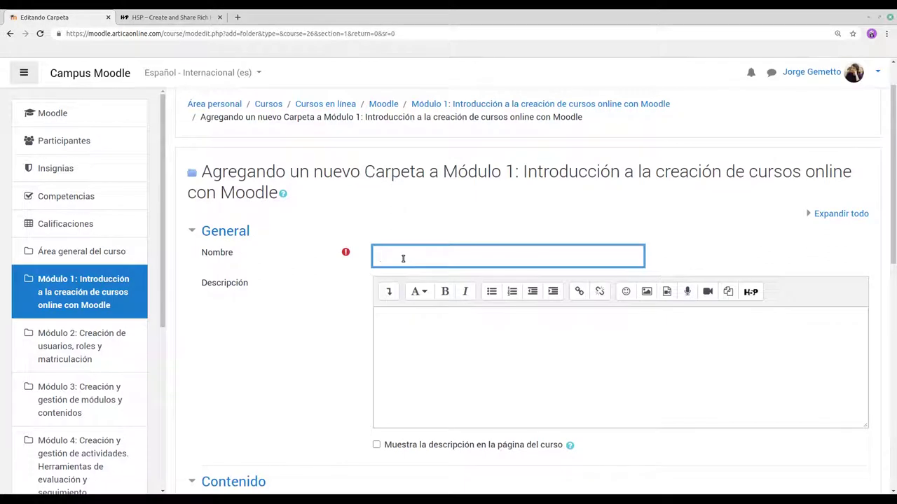
text(ta)
text(de contenidos del módulo 1)
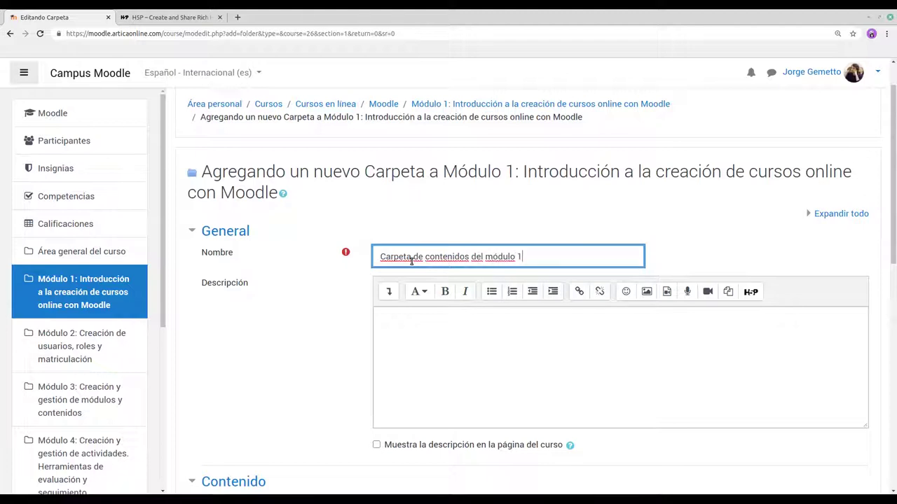
Upload the "Guía de primeros pasos en Moodle", "Programa curso en línea" and "Qué necesita una plataforma Moodle" PDFs from the desktop to the folder's files.
scroll(302, 285, down, 2)
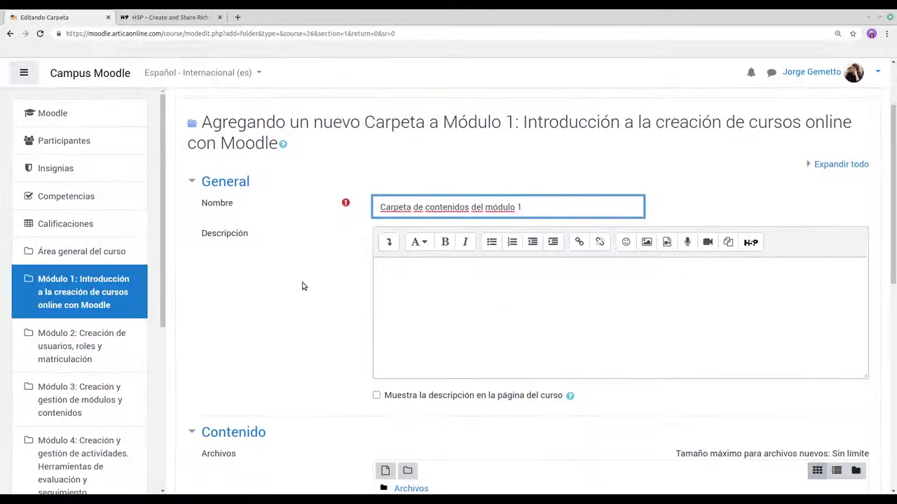
scroll(302, 284, down, 1)
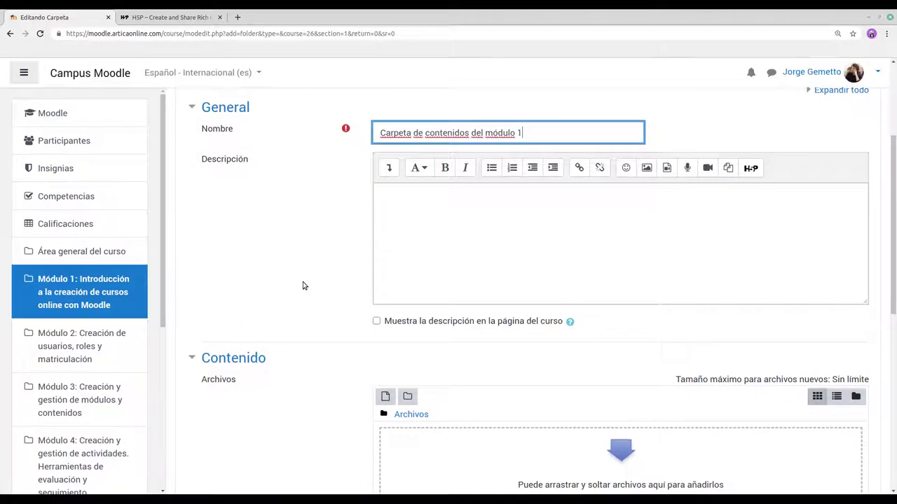
scroll(324, 250, down, 1)
scroll(330, 210, down, 1)
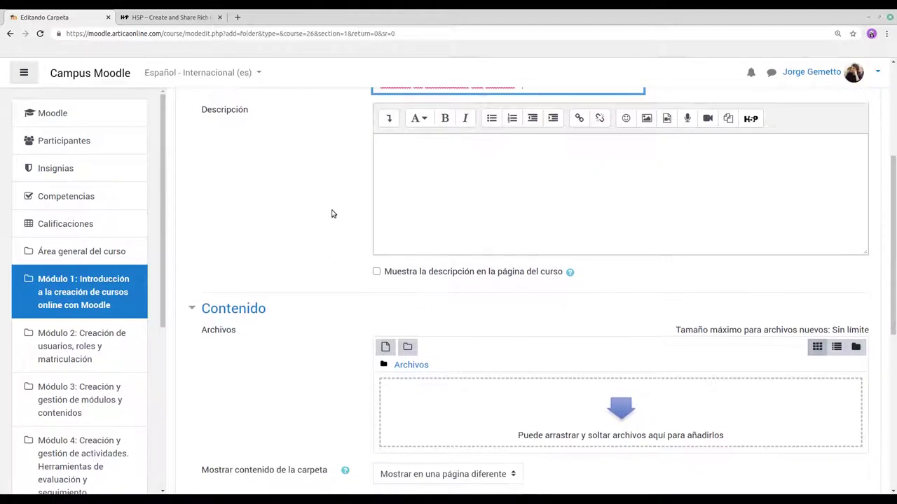
scroll(337, 217, down, 2)
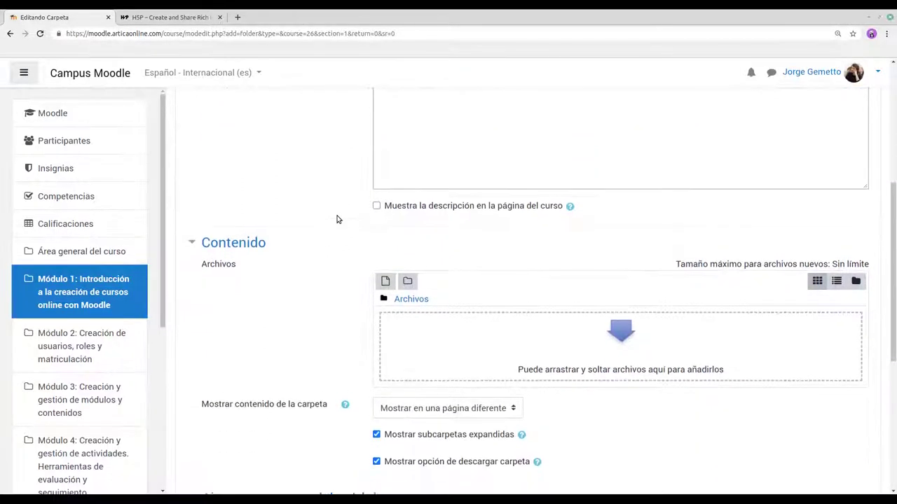
scroll(337, 219, down, 1)
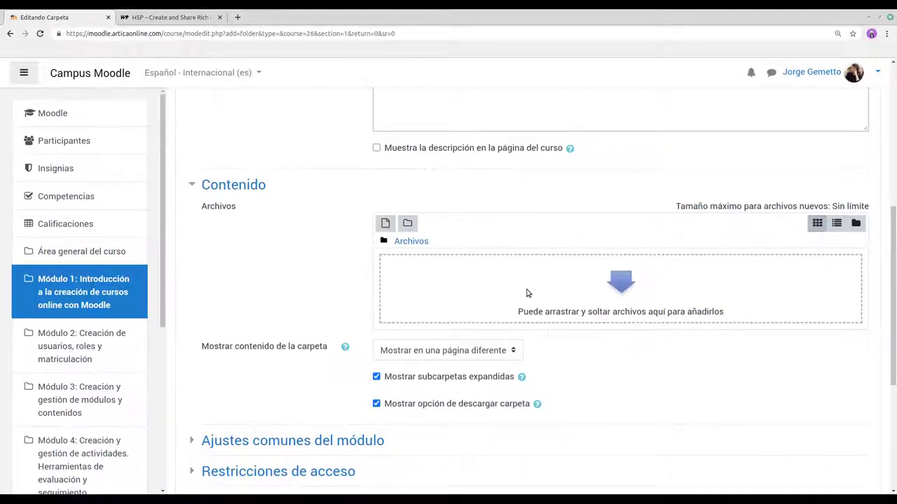
scroll(343, 265, down, 1)
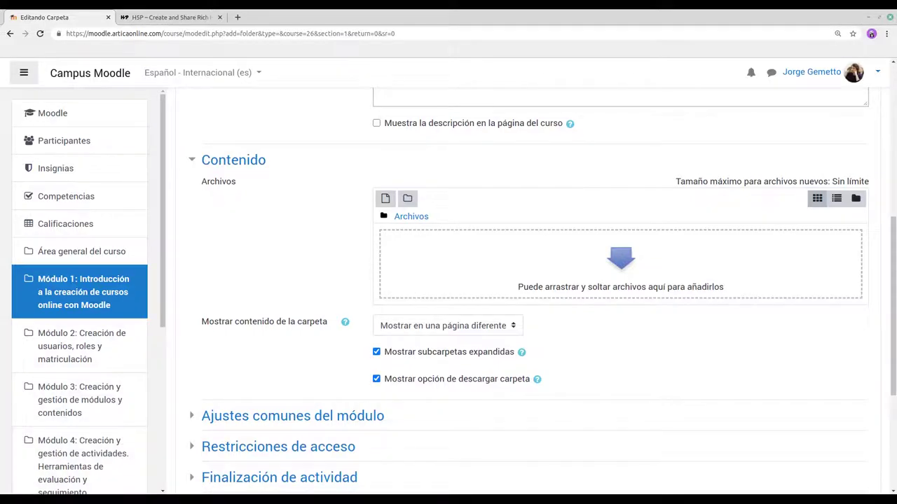
click(23, 489)
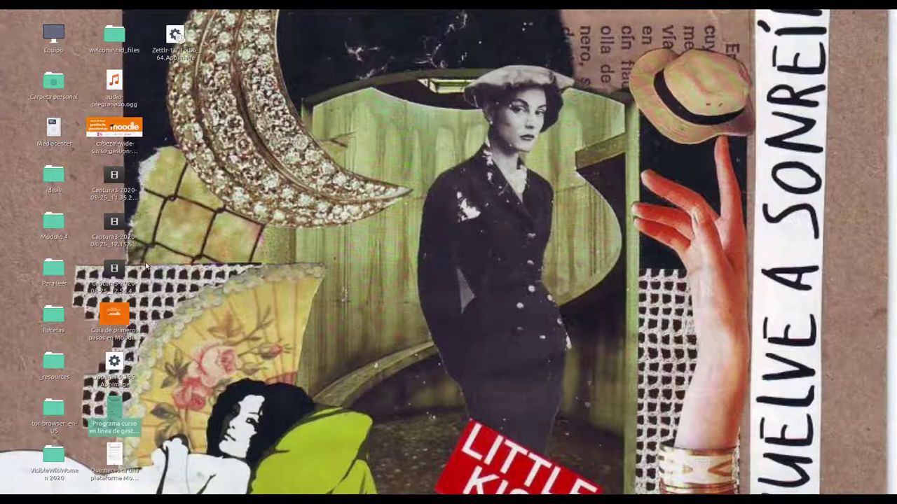
click(114, 459)
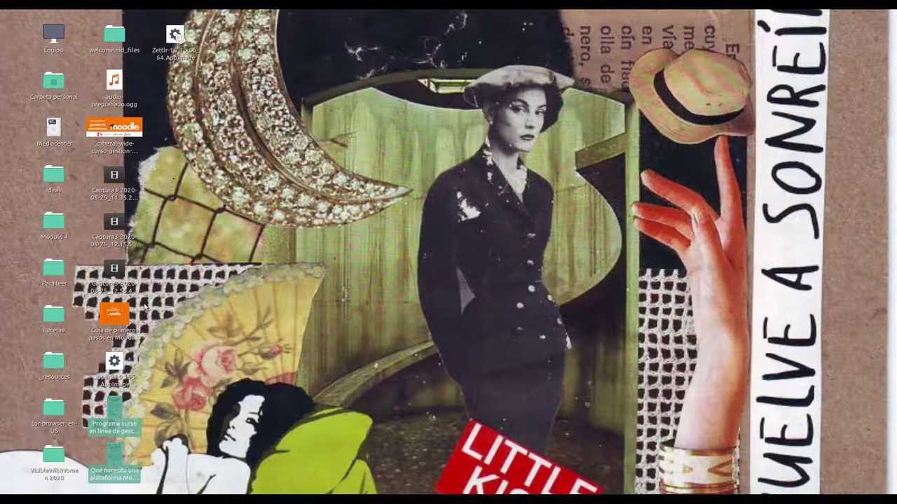
click(110, 316)
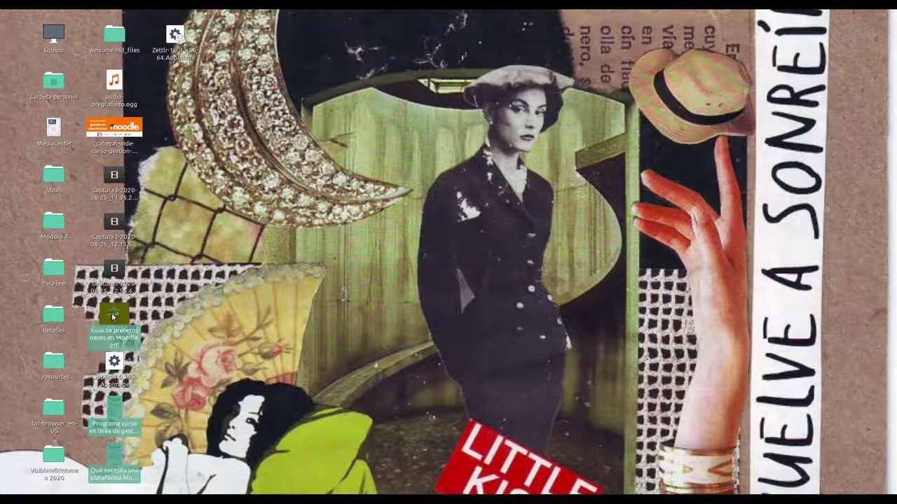
drag(112, 317, 542, 256)
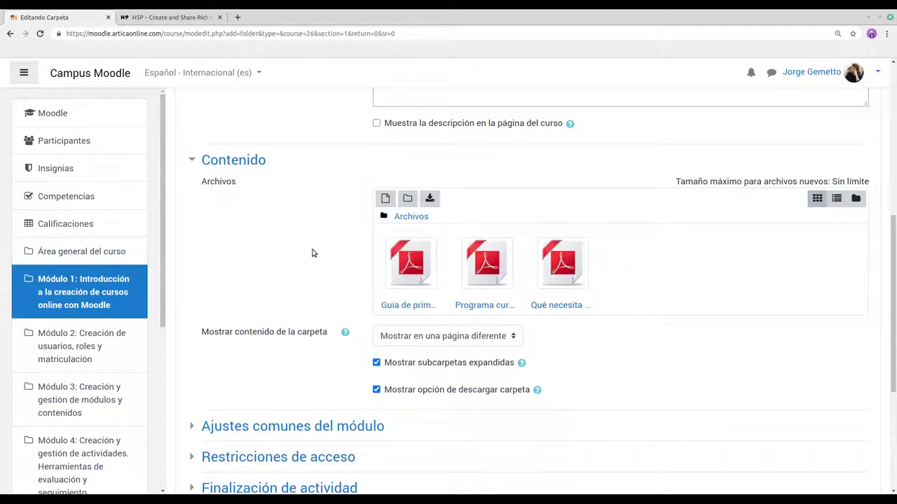
Turn off "Mostrar subcarpetas expandidas" for the folder, keep the folder download option, and save it, returning to the course.
scroll(354, 246, down, 2)
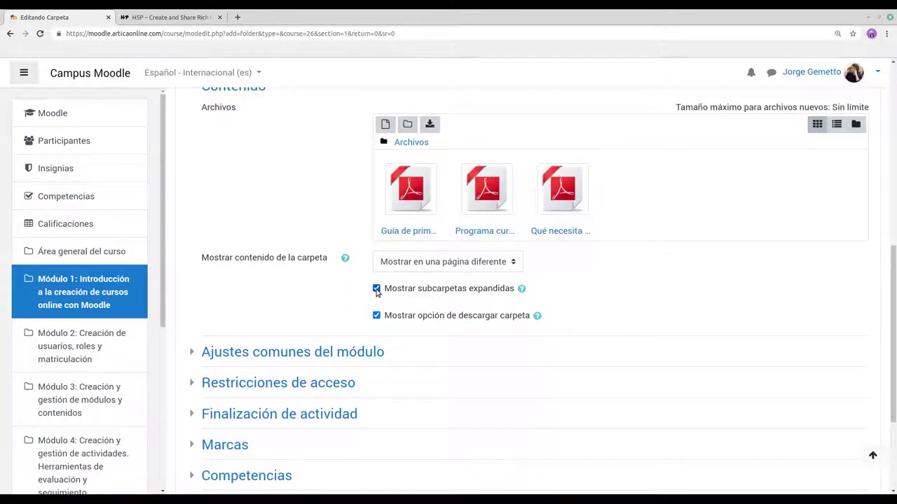
click(376, 290)
scroll(361, 290, down, 1)
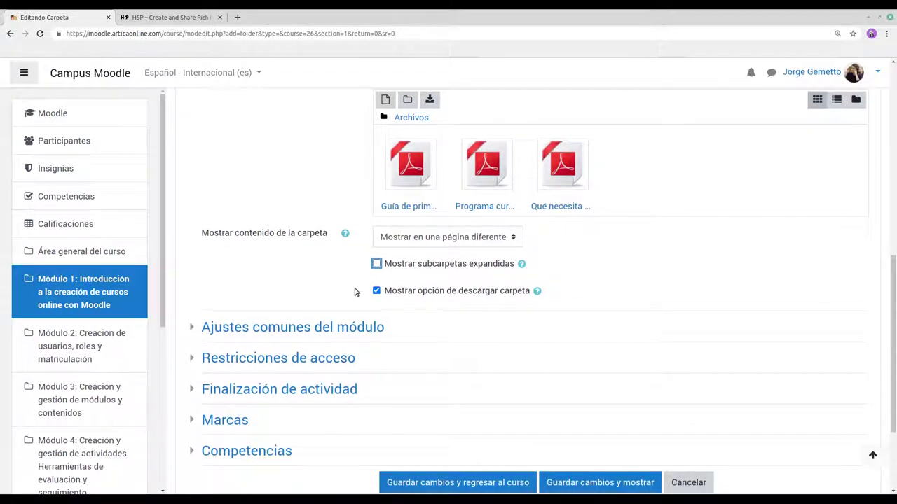
scroll(353, 295, down, 2)
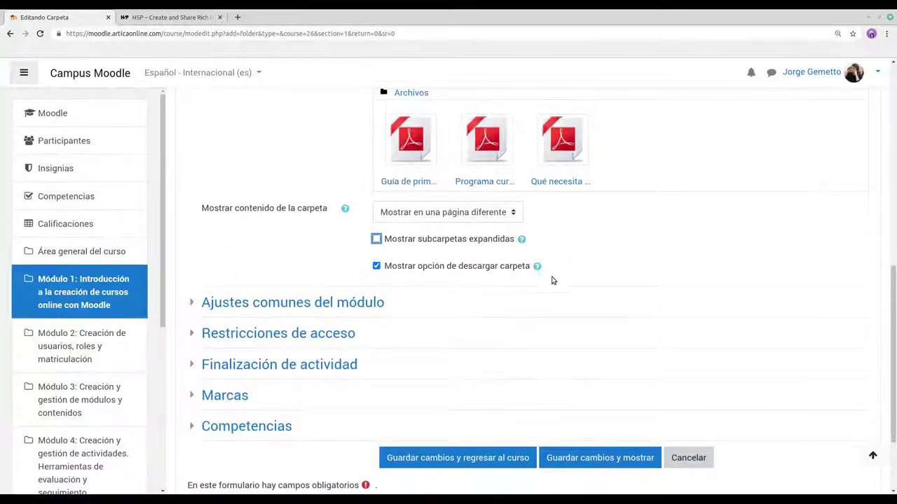
scroll(526, 335, down, 1)
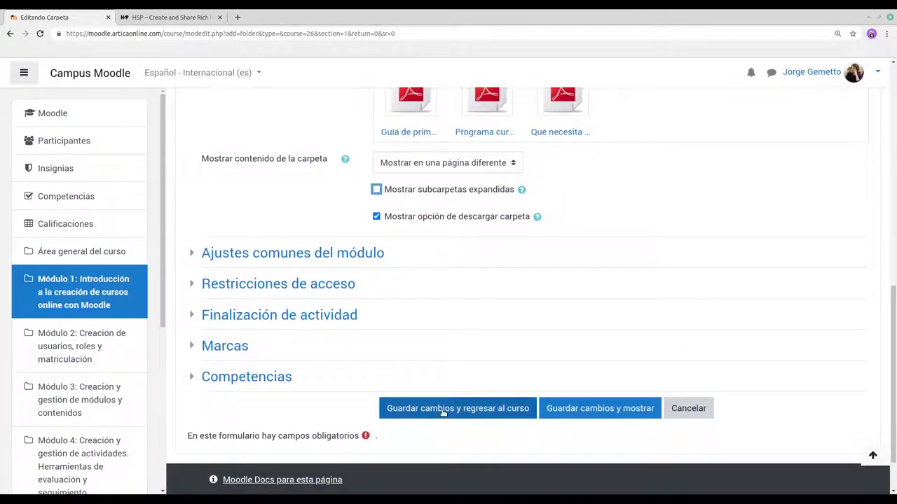
click(443, 413)
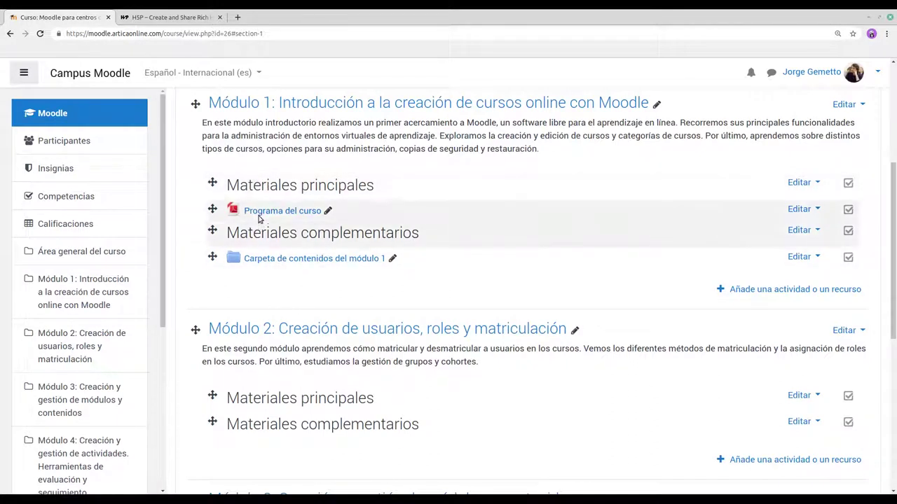
Open "Carpeta de contenidos del módulo 1" to check its listed files, and return to the course page.
click(276, 260)
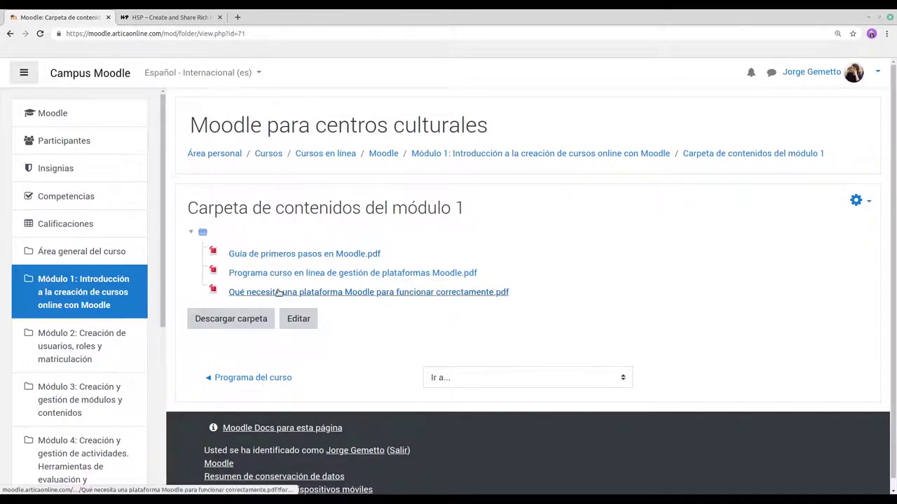
click(384, 154)
scroll(306, 245, down, 3)
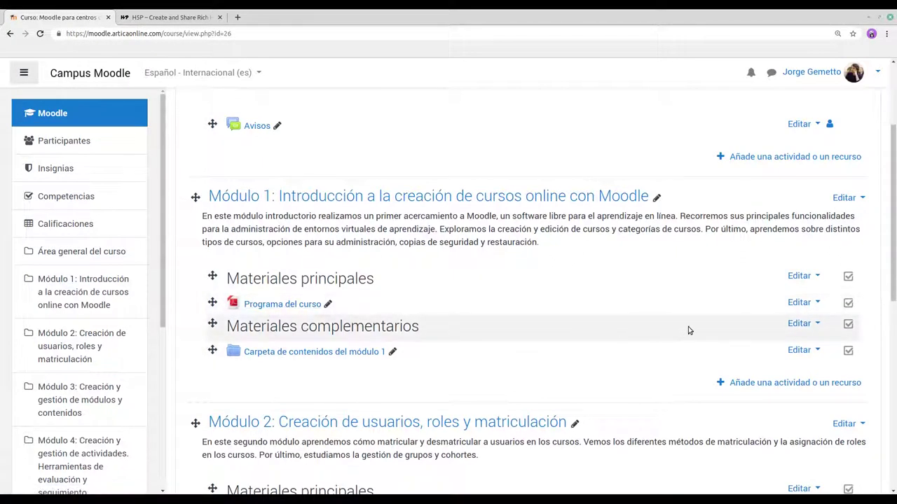
Add a new URL resource to Módulo 1 and name it "Recursos H5P".
scroll(688, 330, down, 1)
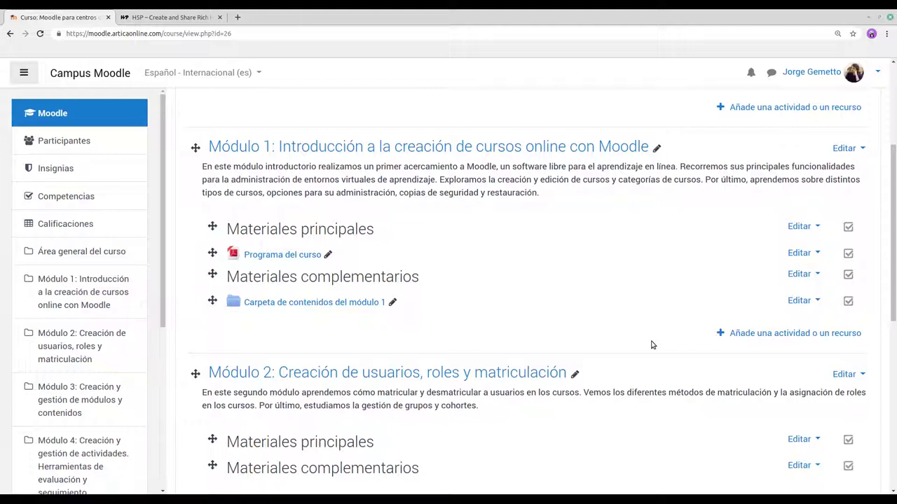
click(775, 335)
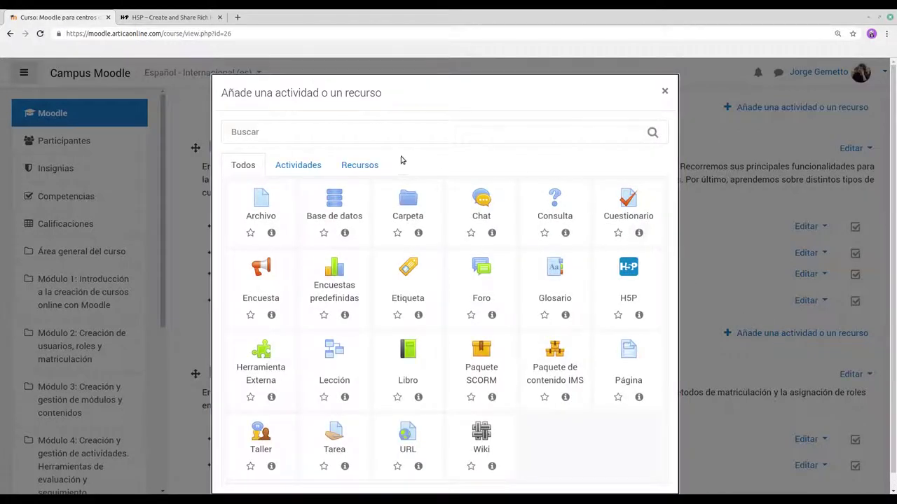
click(359, 165)
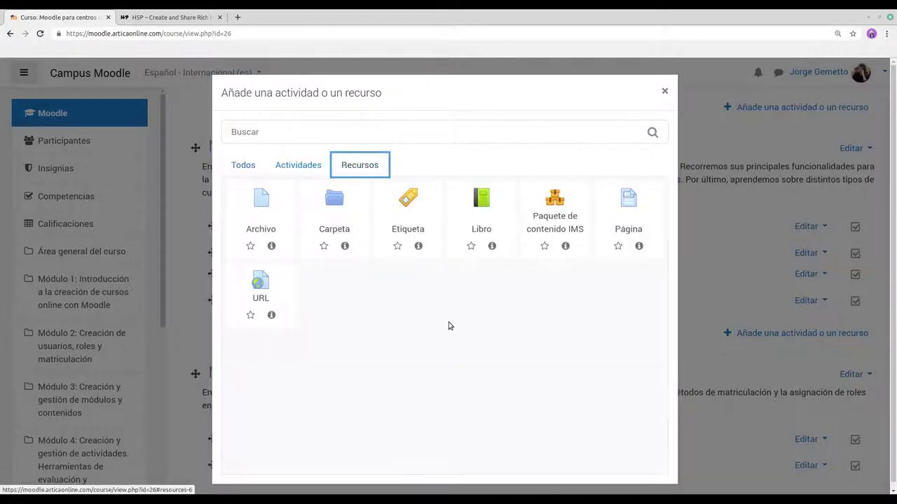
click(260, 282)
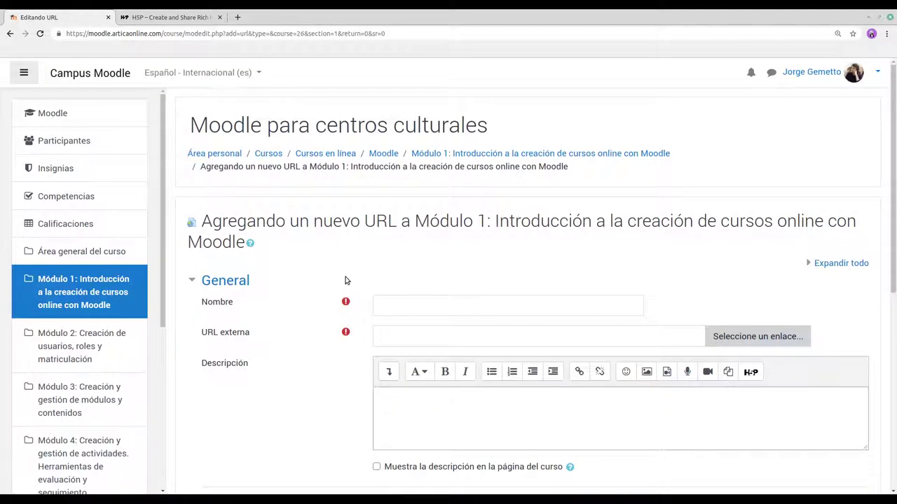
click(438, 309)
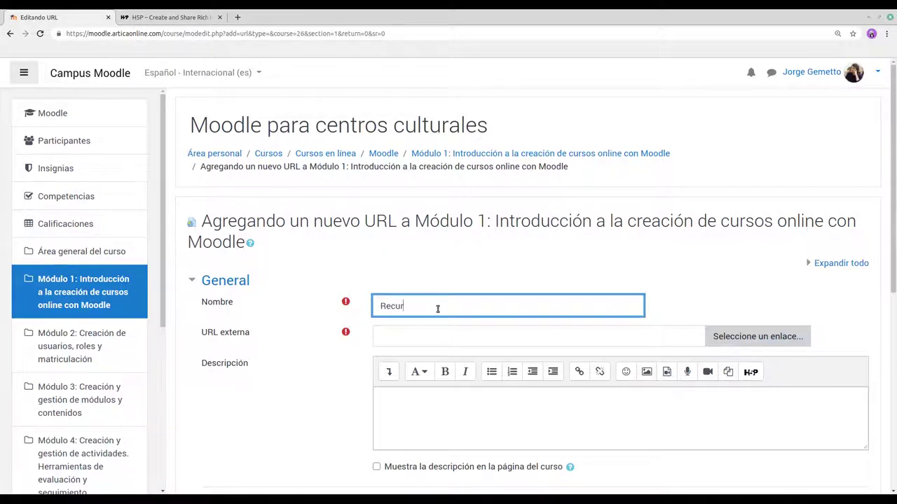
text(Recursos H5P)
scroll(516, 296, down, 1)
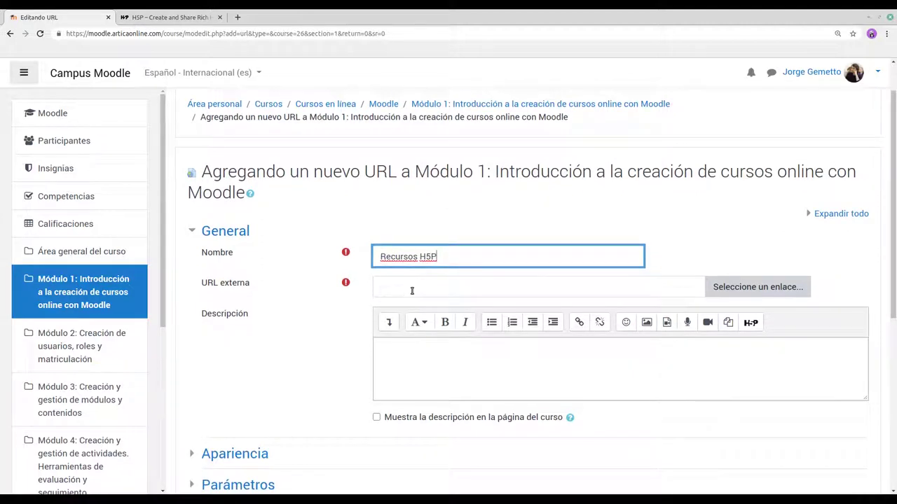
click(412, 291)
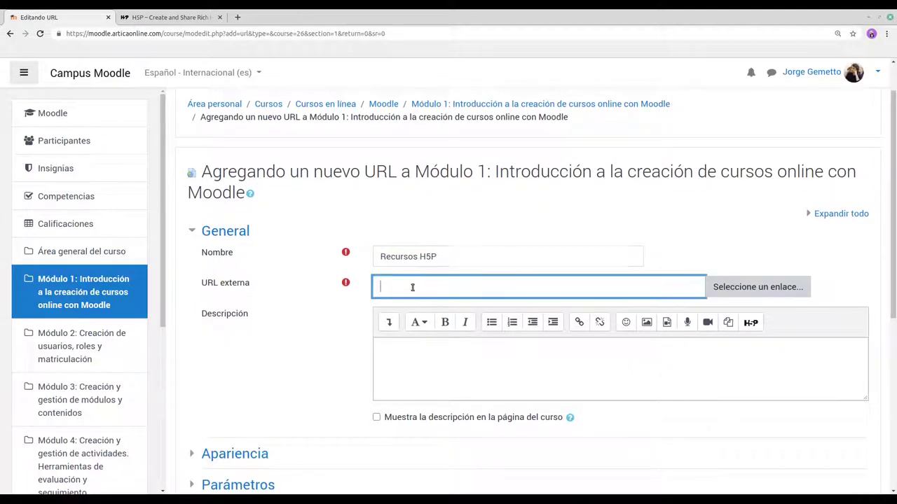
click(156, 17)
click(112, 33)
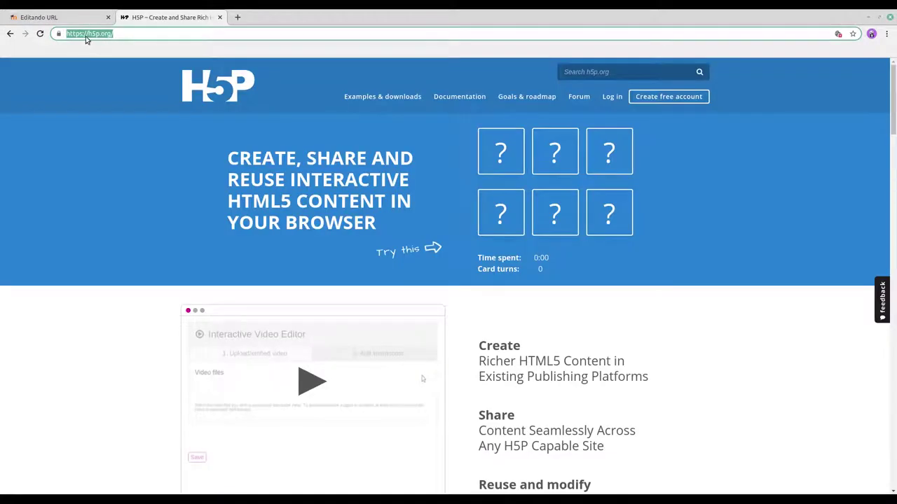
right_click(85, 35)
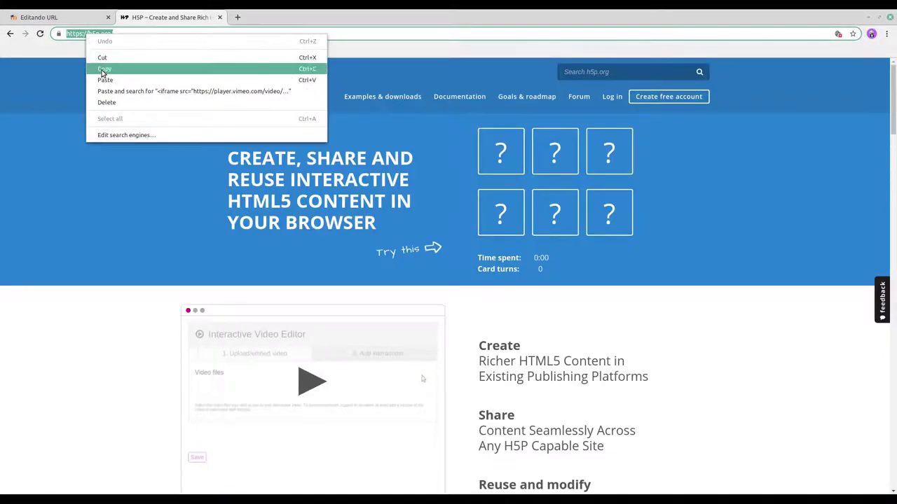
click(103, 69)
click(66, 17)
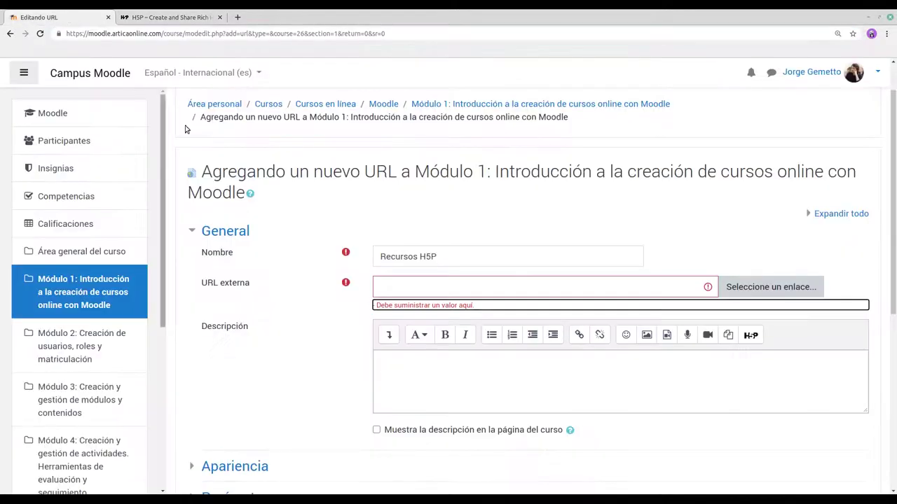
right_click(394, 288)
click(417, 343)
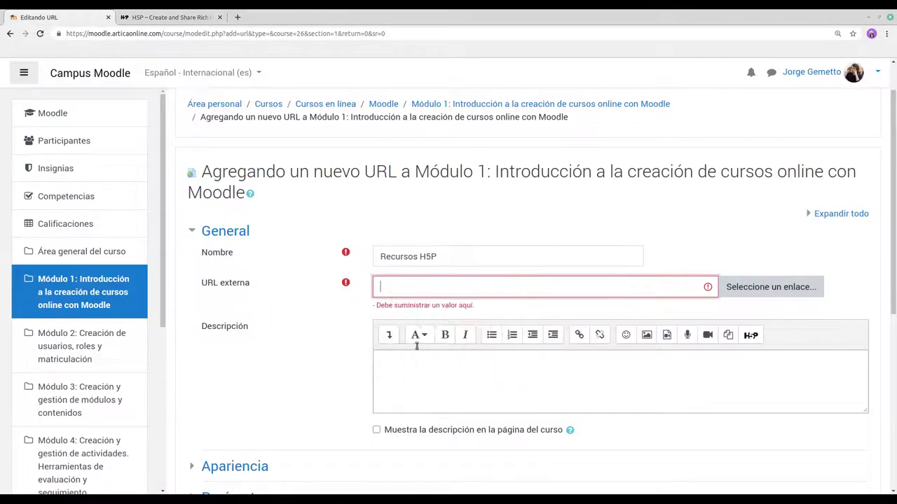
Expand the URL resource's Apariencia settings and set Mostrar to "Abrir".
scroll(334, 316, down, 3)
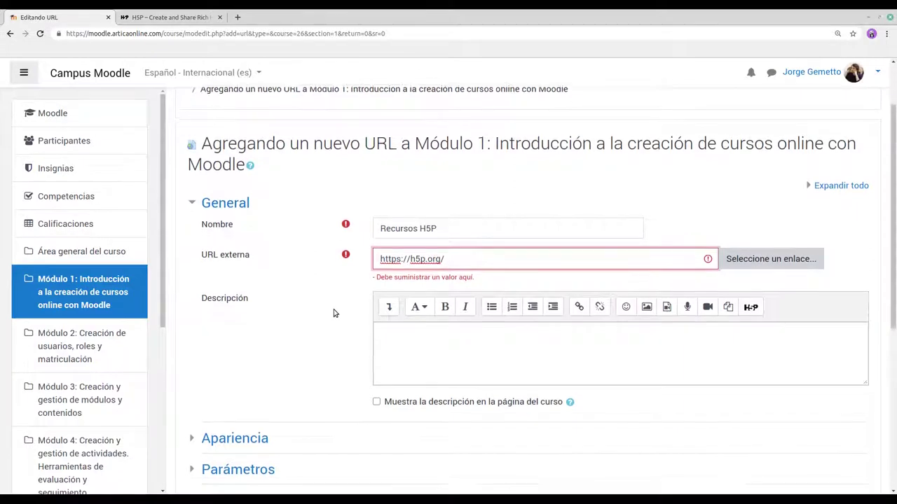
scroll(462, 301, down, 2)
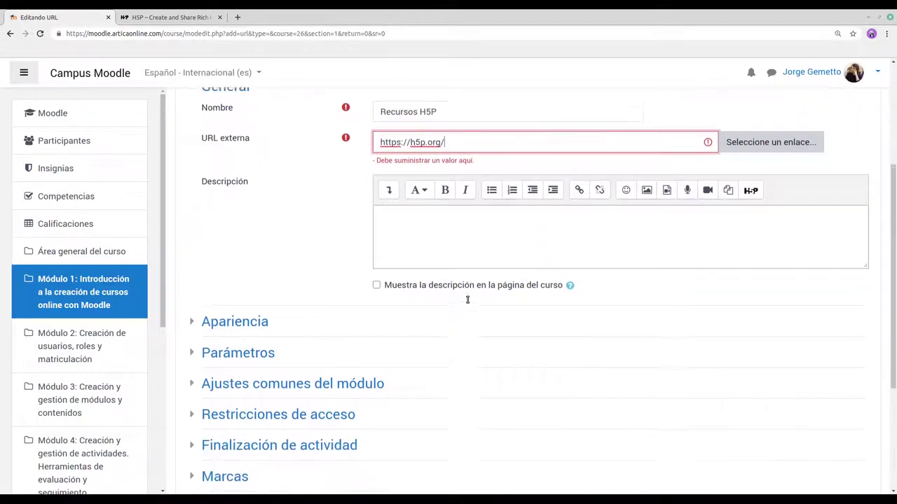
scroll(467, 302, down, 1)
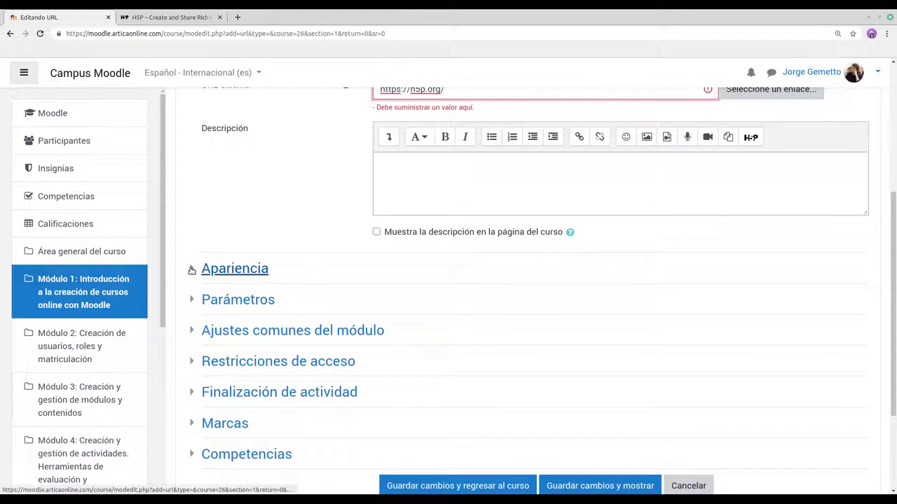
click(191, 269)
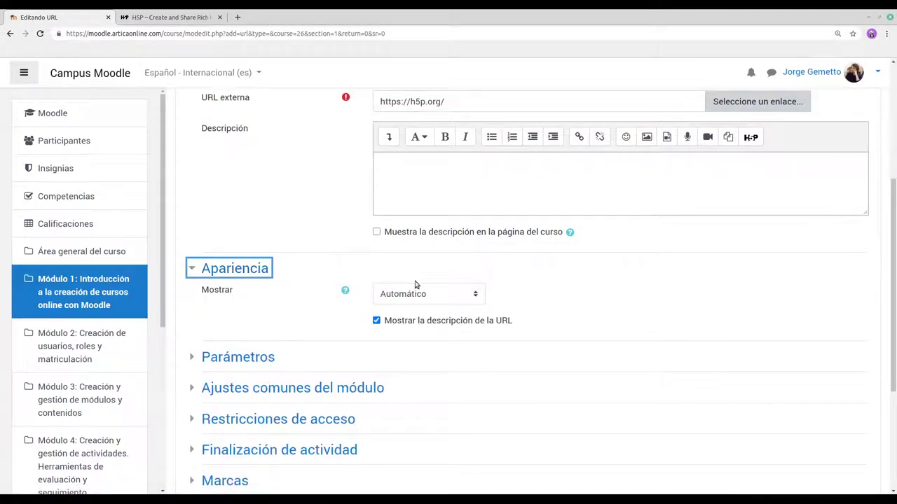
click(477, 294)
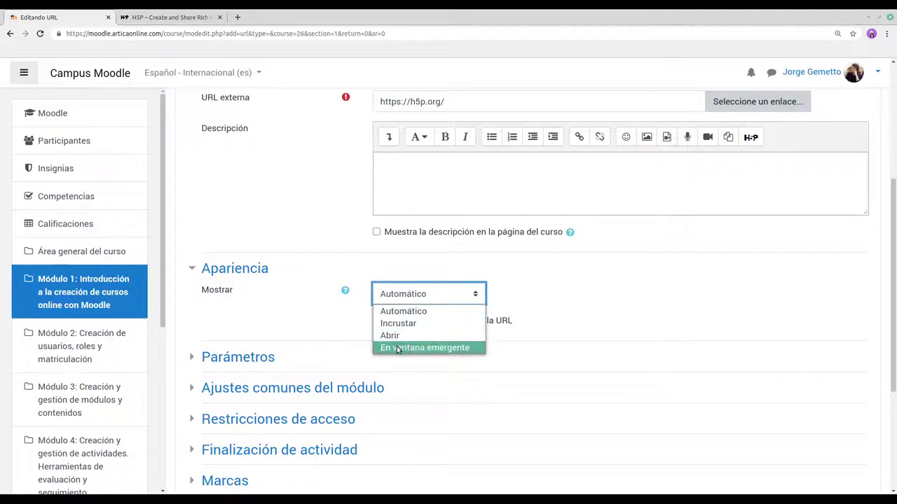
click(390, 336)
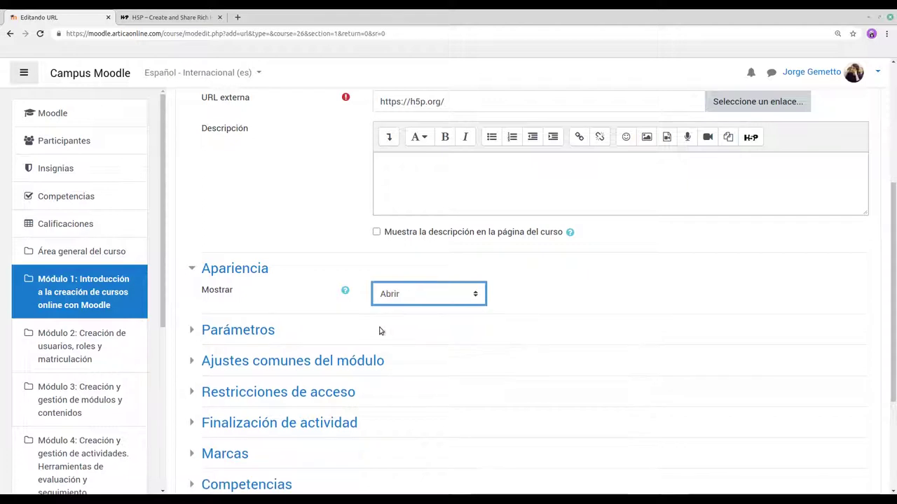
scroll(359, 267, down, 2)
scroll(428, 274, down, 3)
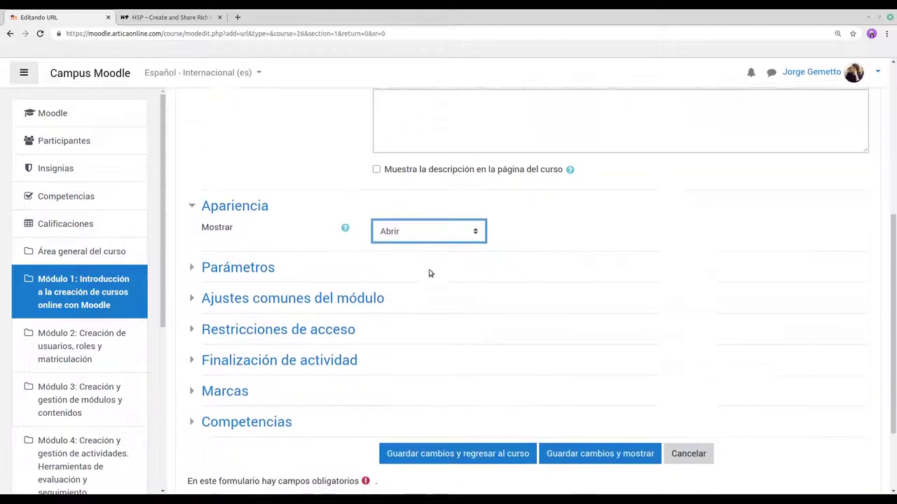
Save the URL resource back to the course page and test the "Recursos H5P" link, returning to the course.
click(462, 369)
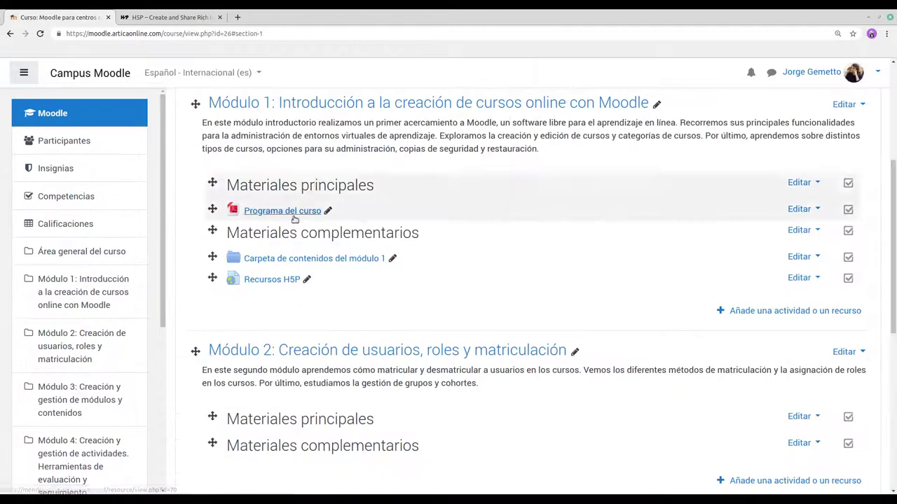
click(273, 280)
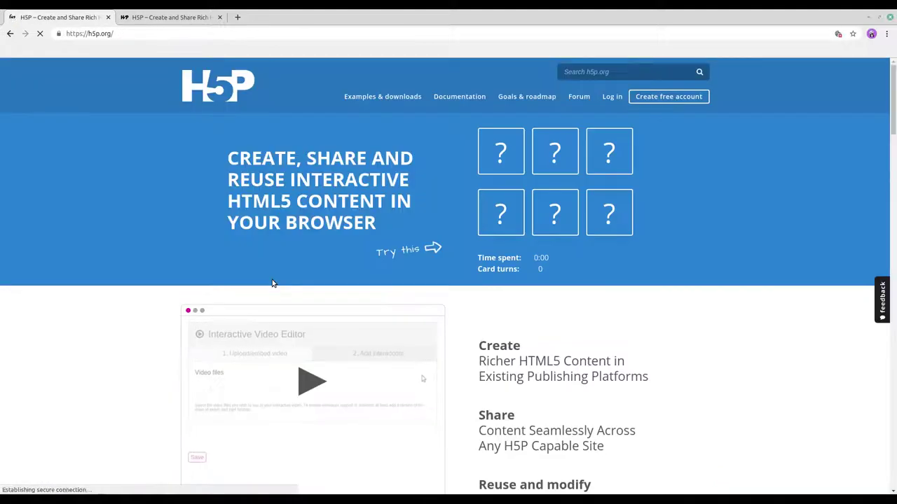
click(10, 34)
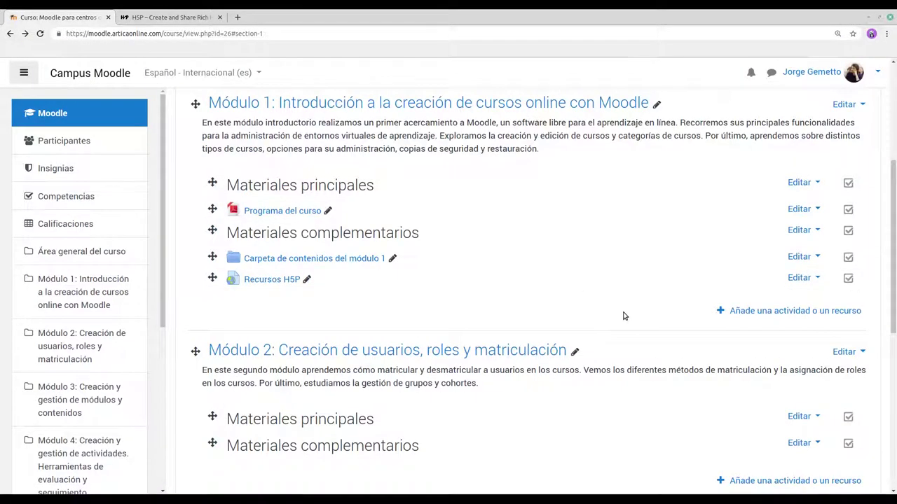
Add a new Página resource to Módulo 1 and name it "Página del módulo 1".
click(794, 311)
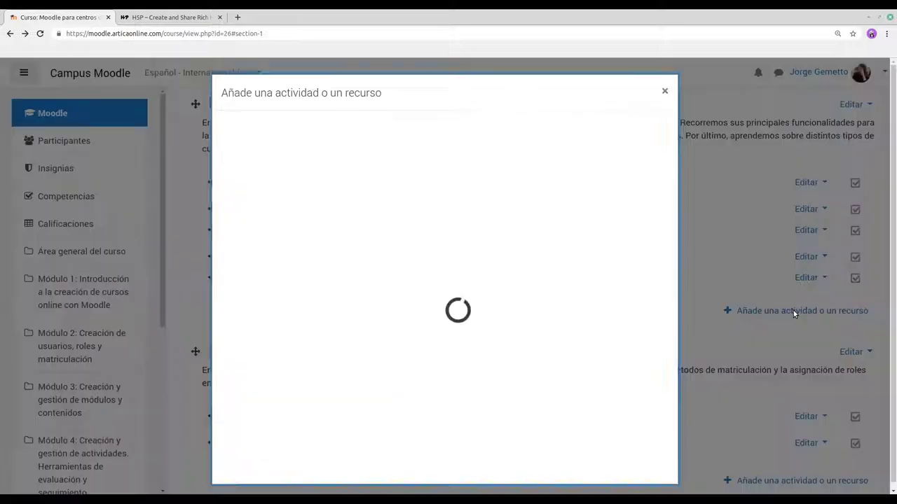
click(353, 166)
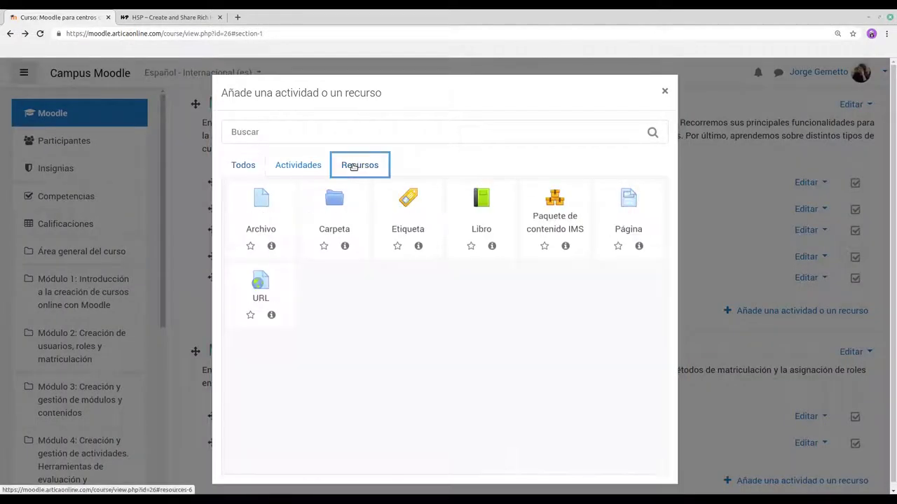
click(629, 204)
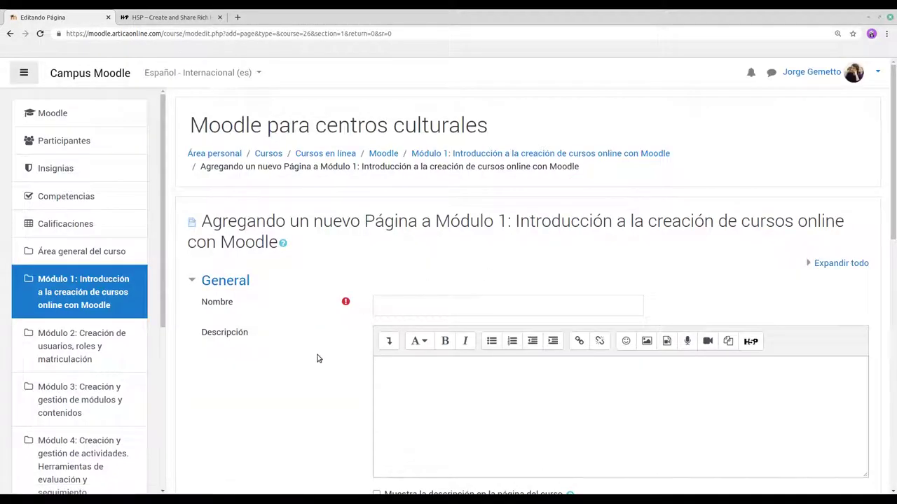
scroll(316, 360, down, 1)
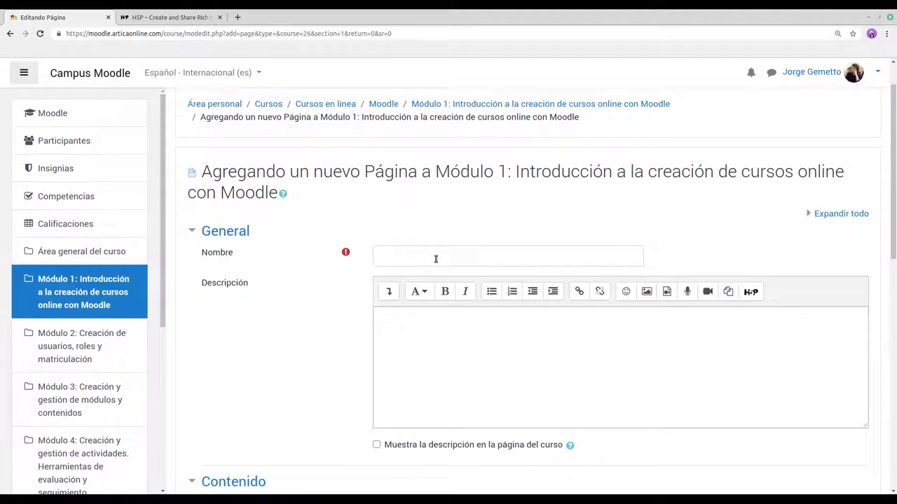
click(436, 259)
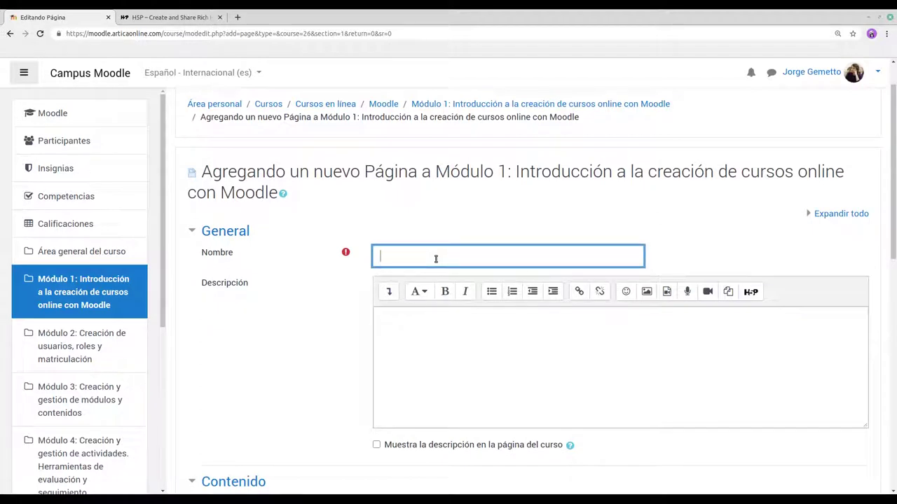
text(Página)
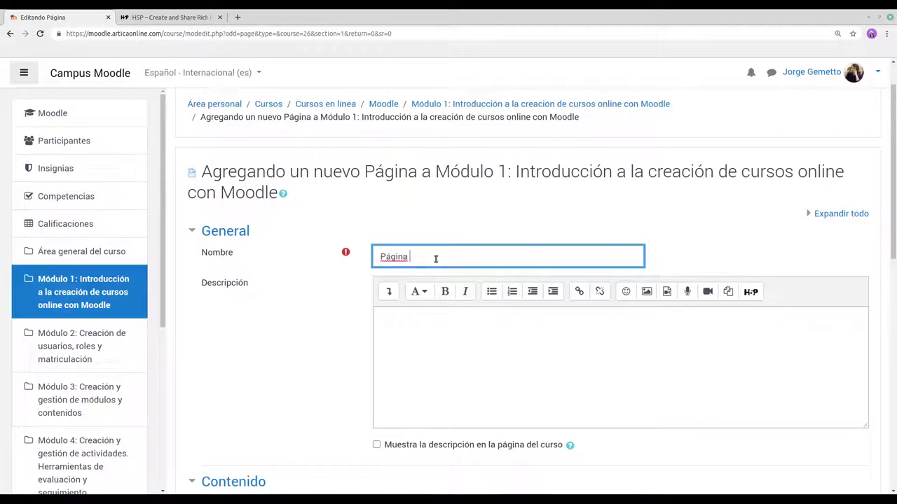
text( del módulo 1)
Enter "Aquí va el contenido de la página." as the page content.
scroll(336, 292, down, 1)
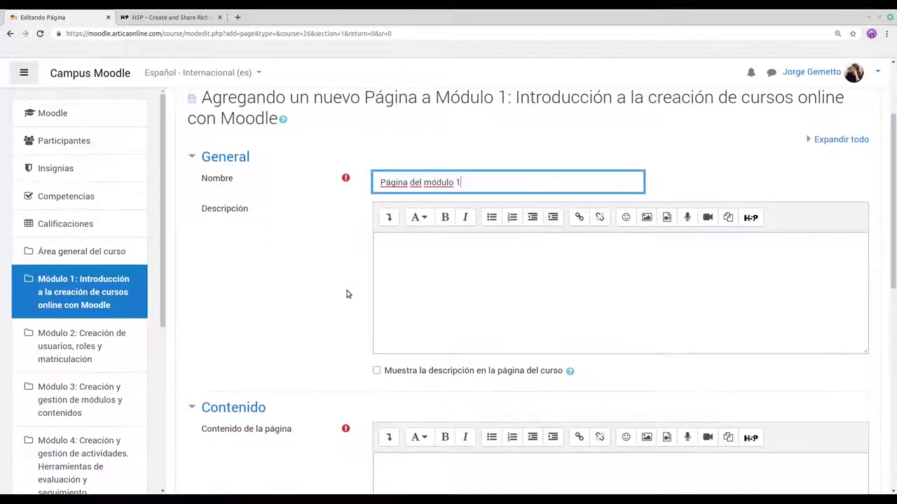
scroll(346, 294, down, 1)
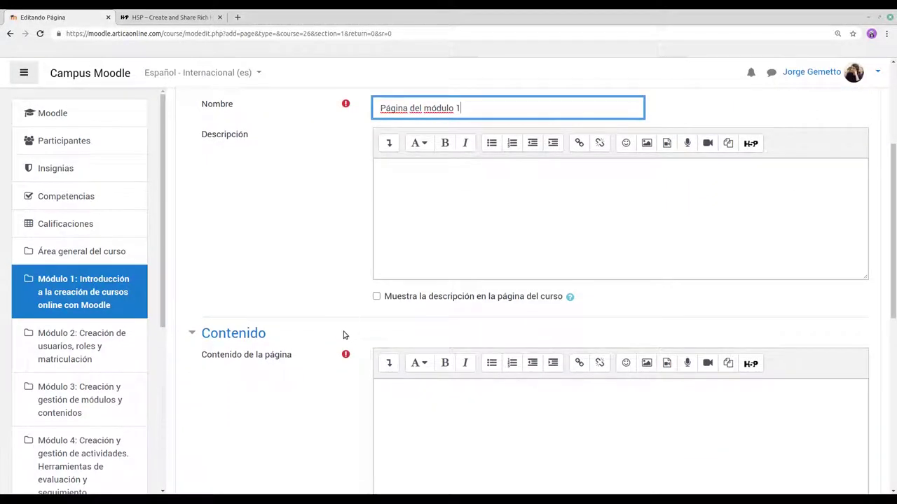
scroll(343, 335, down, 1)
scroll(344, 329, up, 1)
scroll(332, 352, down, 1)
scroll(332, 352, down, 3)
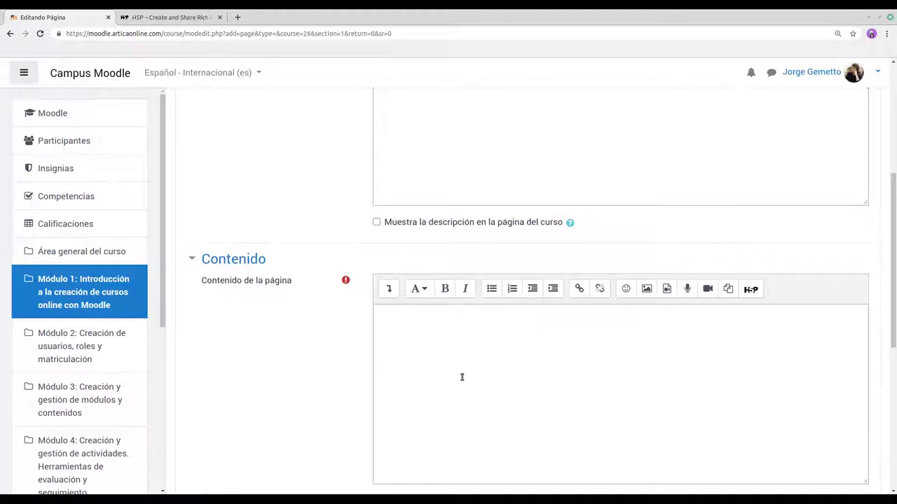
click(463, 377)
text(Aq)
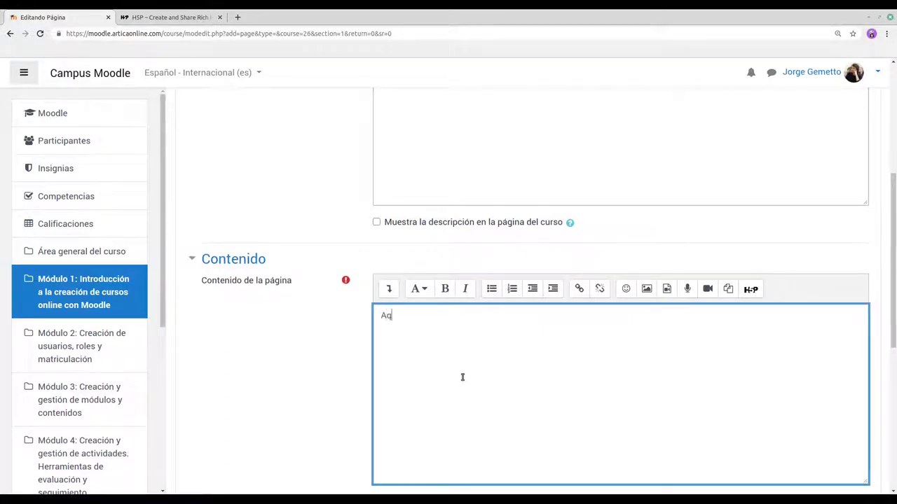
text(uí va el contenido de la pá)
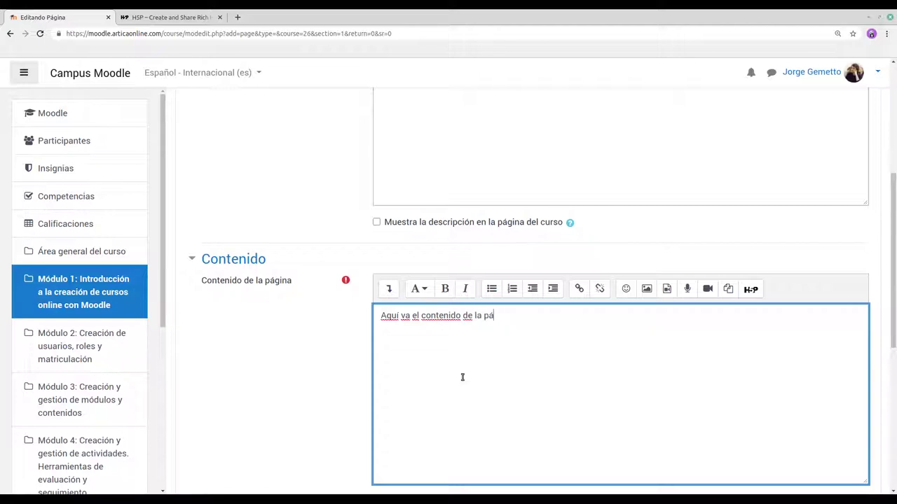
text(gina.)
Save the new page resource and return to the course.
scroll(547, 316, down, 1)
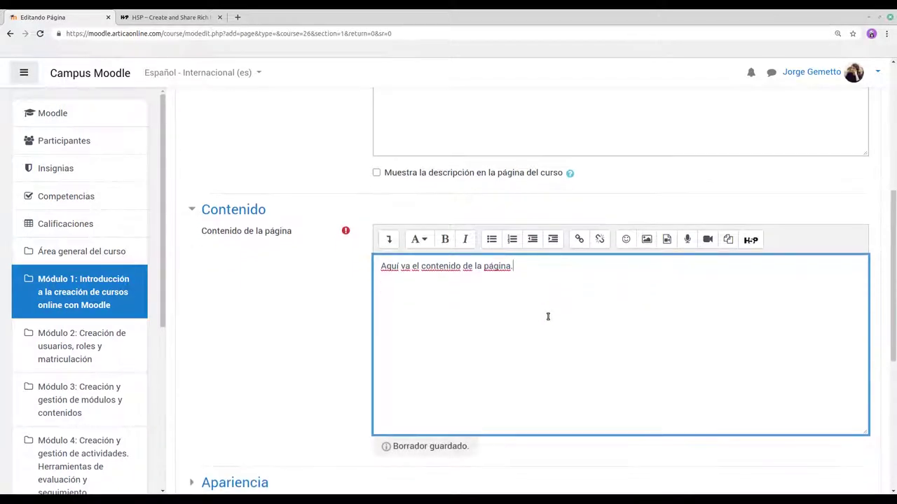
scroll(548, 316, down, 2)
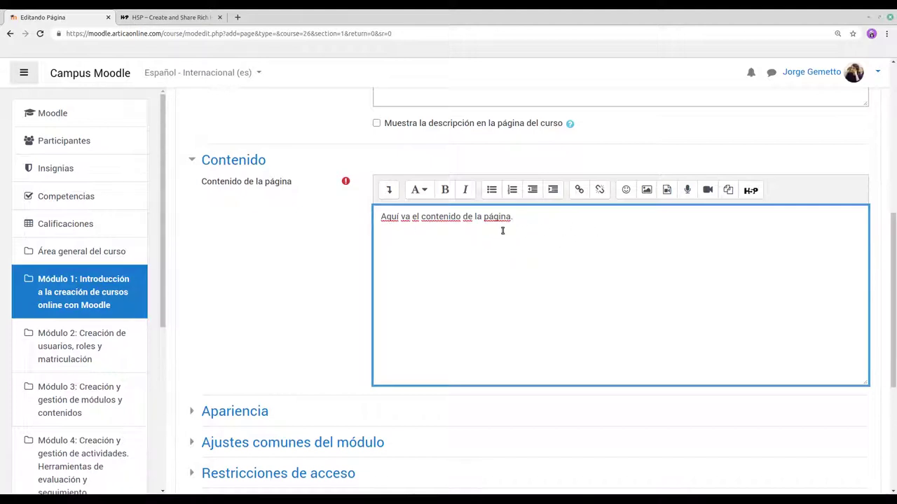
scroll(362, 302, down, 1)
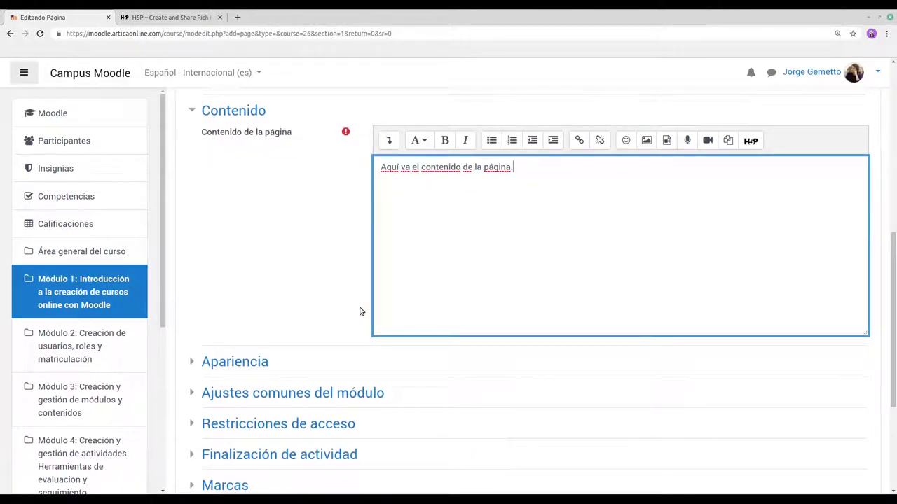
scroll(361, 311, up, 1)
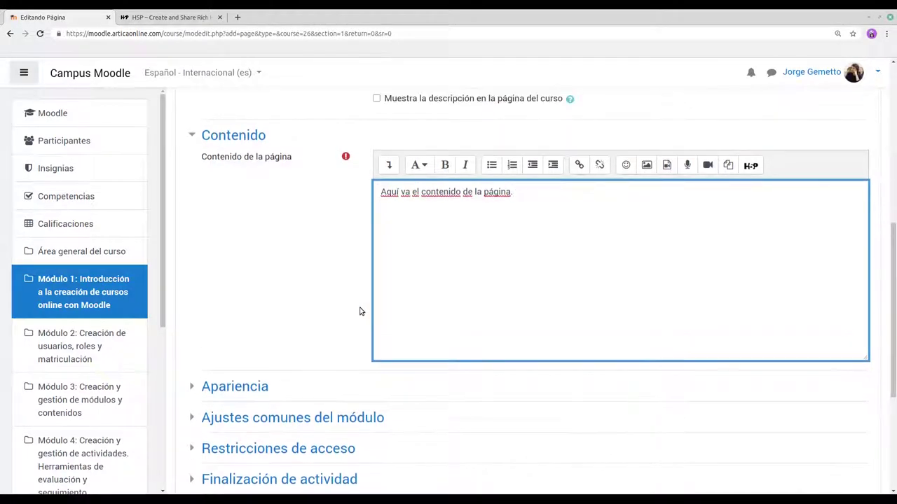
scroll(360, 311, down, 1)
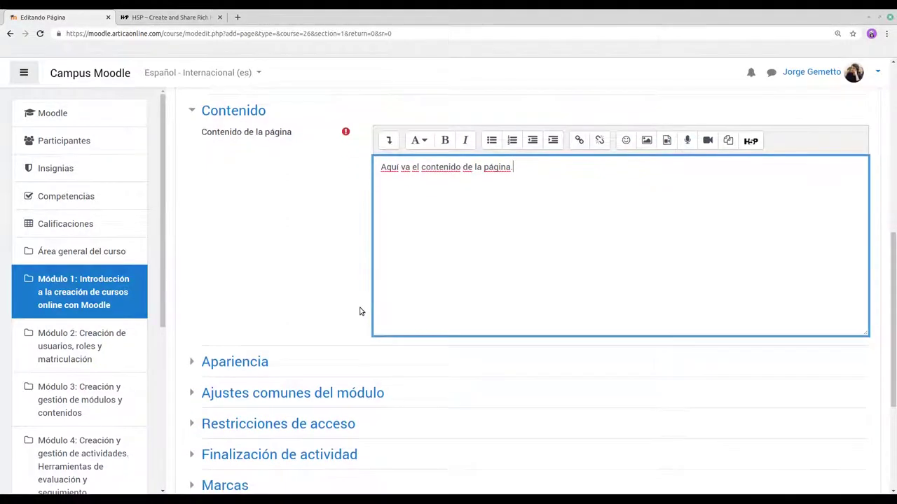
scroll(360, 311, down, 4)
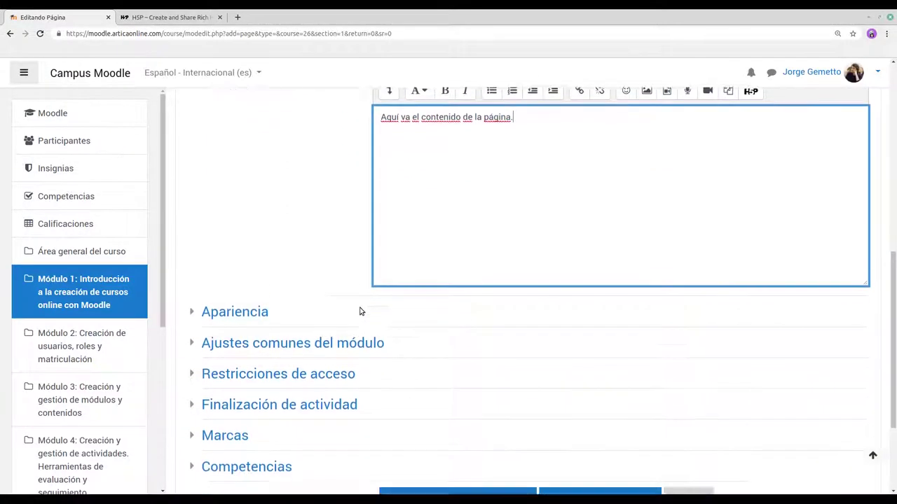
scroll(360, 311, down, 3)
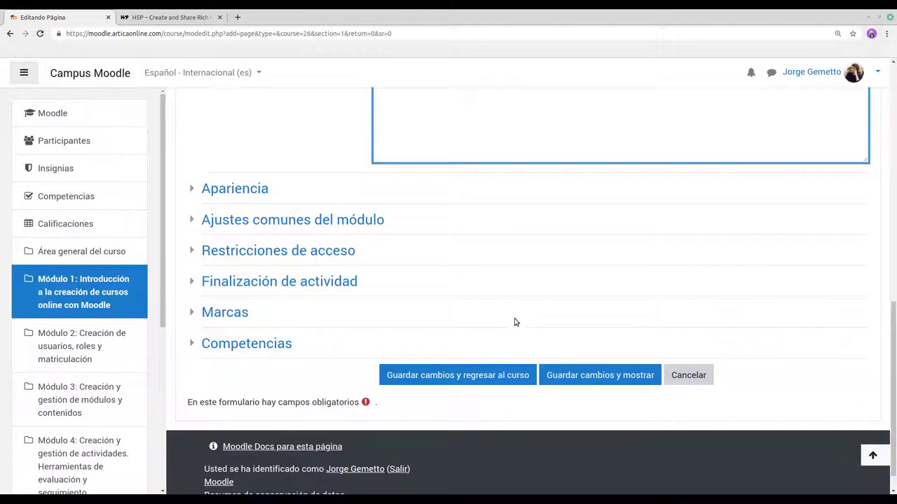
click(487, 379)
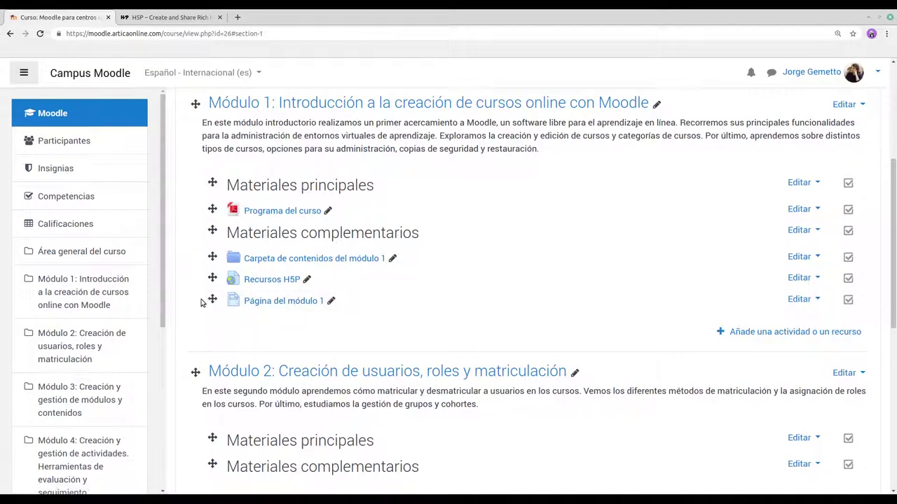
Open "Página del módulo 1" to check how its content is displayed, and return to the course page.
click(290, 301)
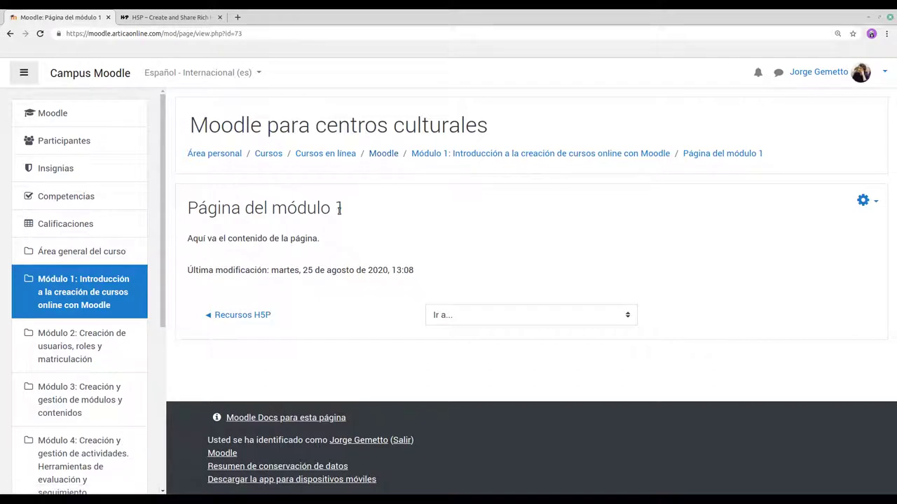
click(379, 155)
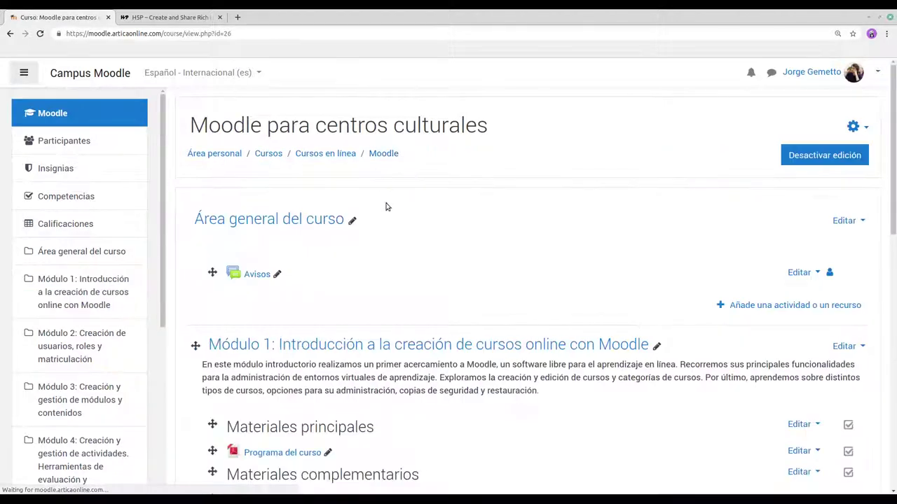
scroll(394, 266, down, 2)
scroll(394, 269, down, 3)
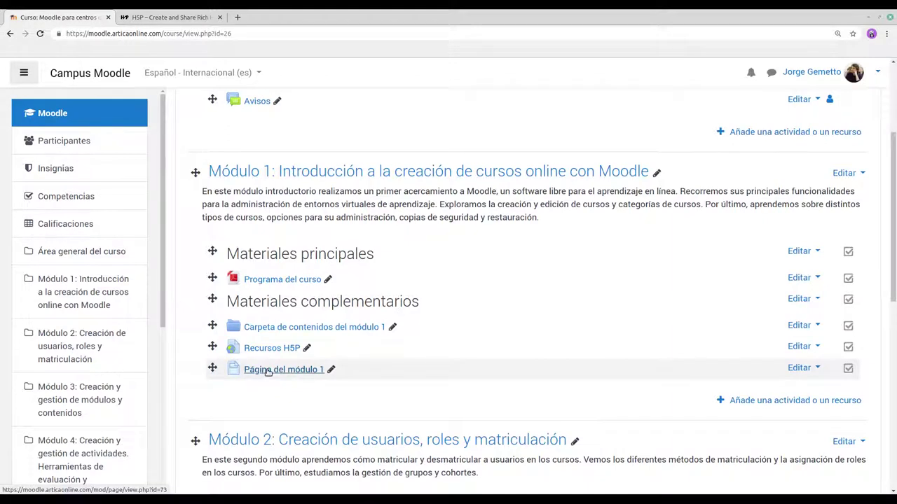
scroll(267, 372, down, 1)
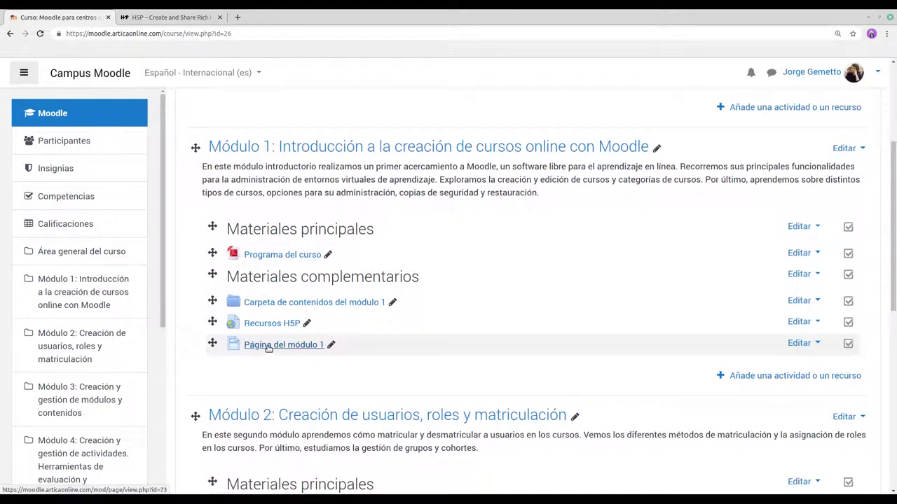
click(269, 346)
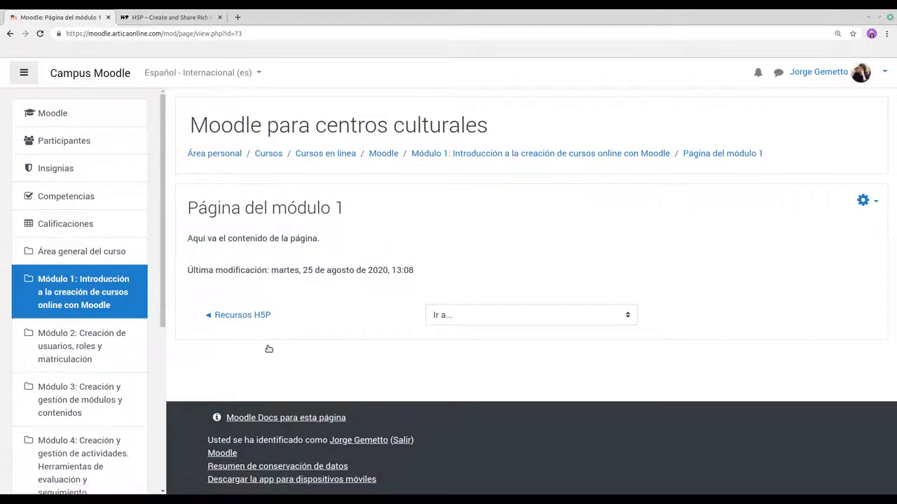
click(10, 35)
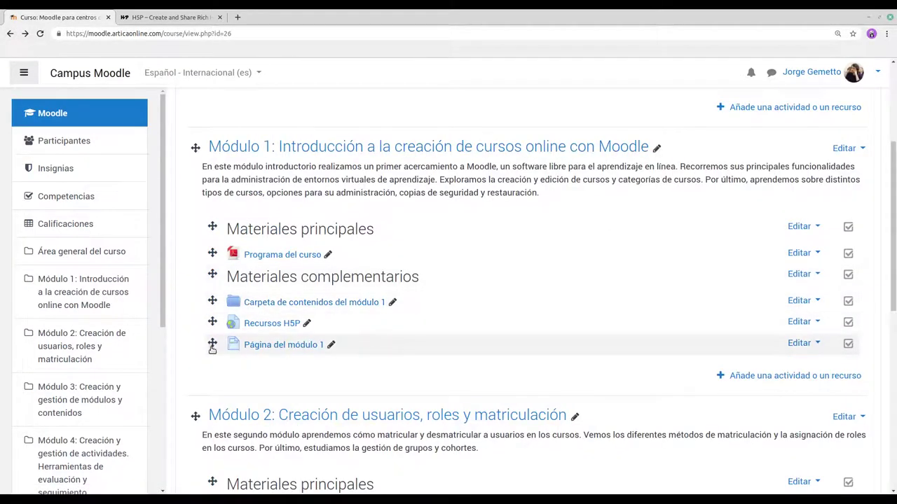
Move "Página del módulo 1" below "Programa del curso" under Materiales principales and append "por" and the author's full name to its title.
drag(212, 344, 212, 276)
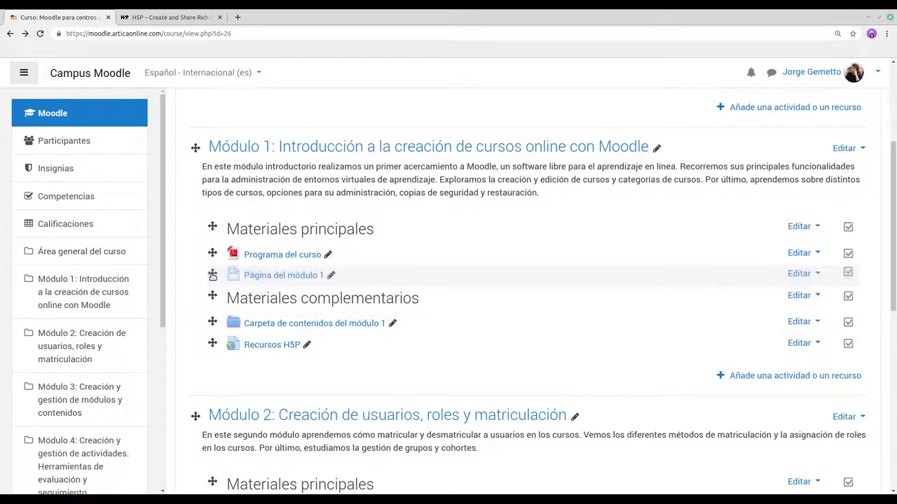
scroll(410, 276, down, 1)
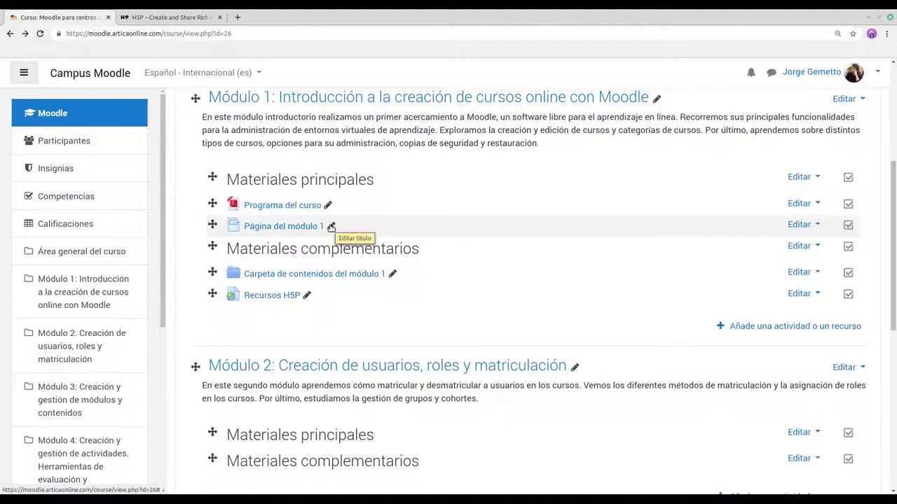
click(332, 228)
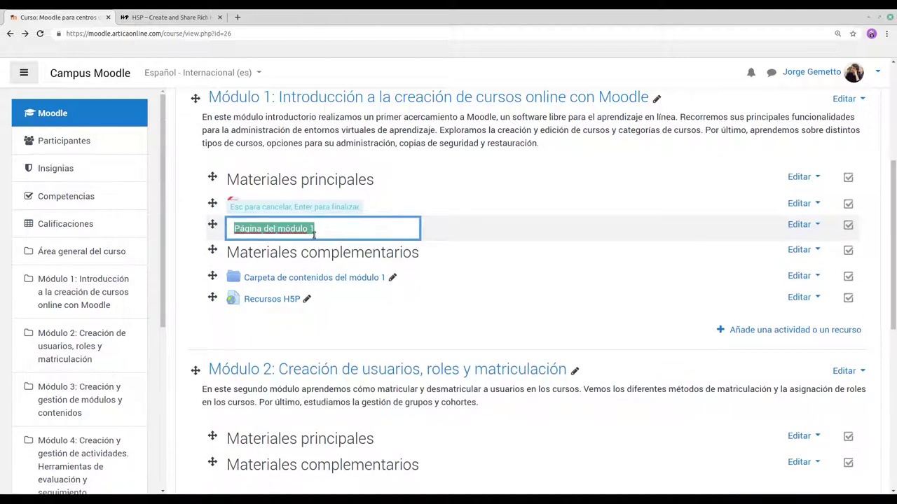
click(314, 234)
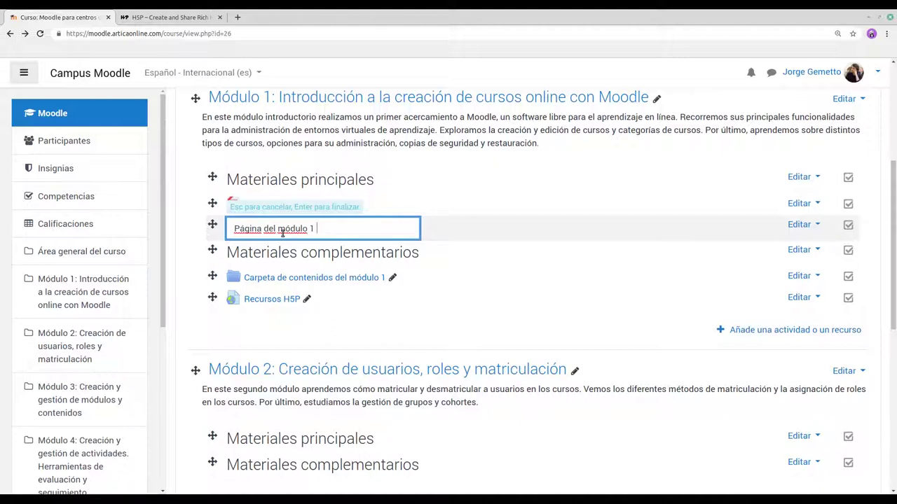
text(por Jorge Gemetto)
key(Return)
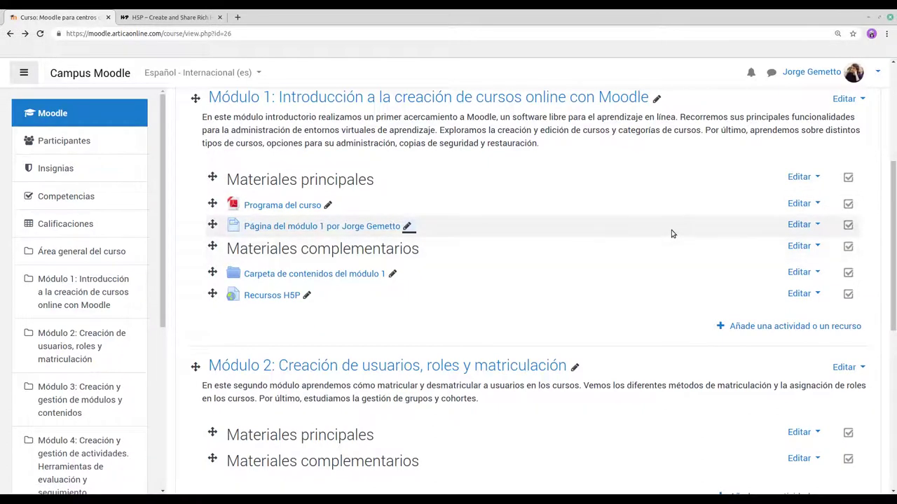
click(815, 224)
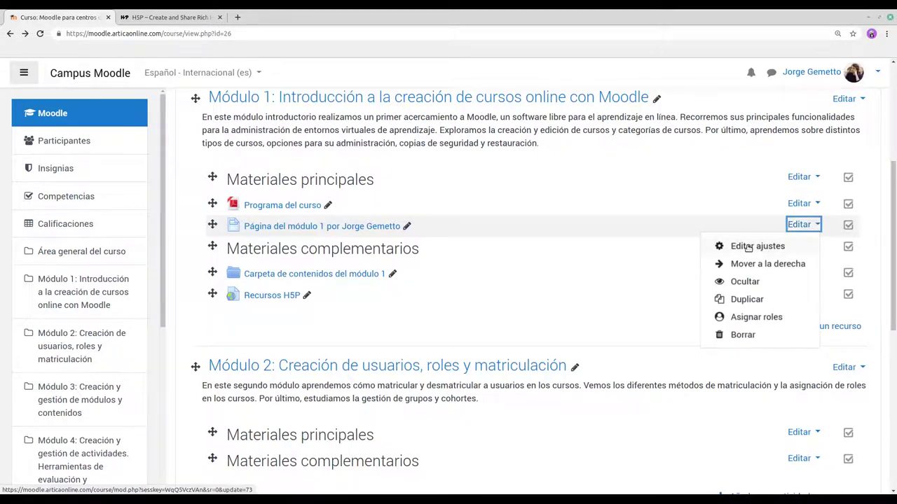
click(330, 329)
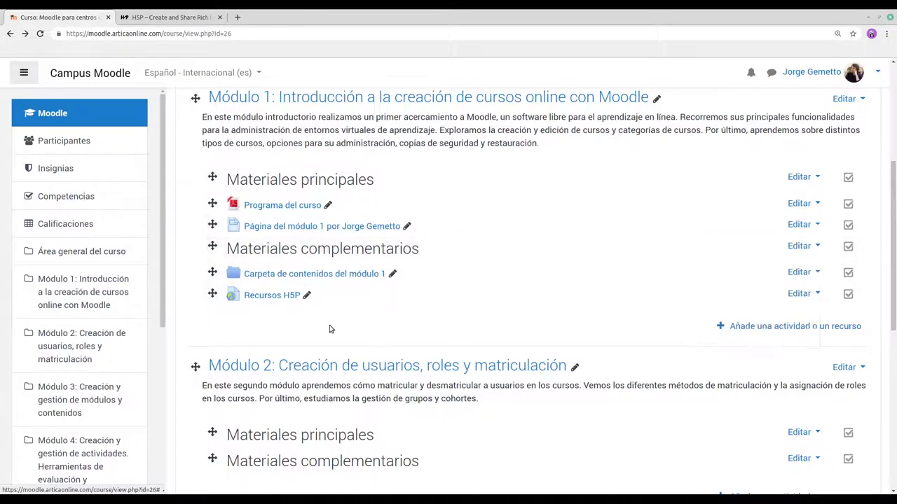